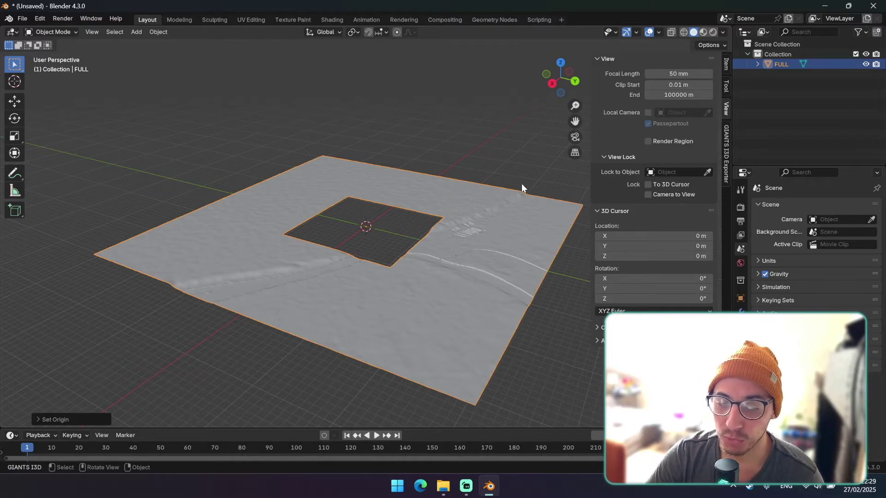
middle_click_drag(524, 171, 324, 262)
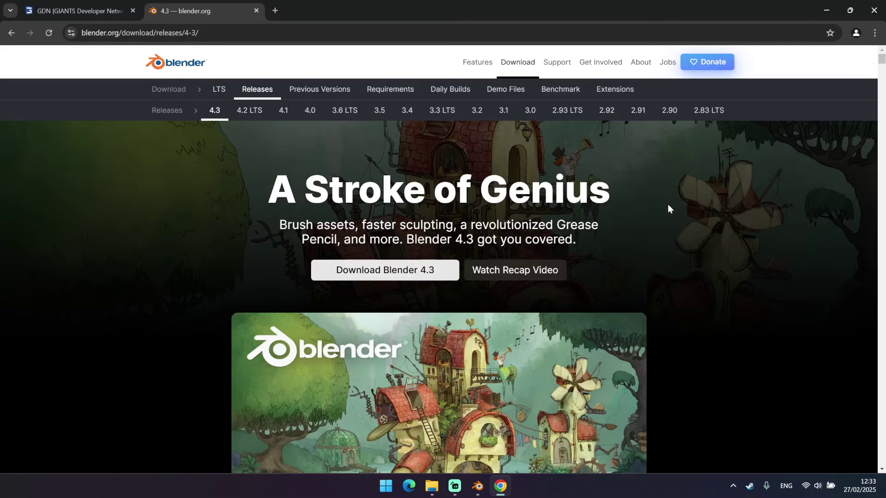
Switch to the GIANTS Developer Network downloads page and locate Blender Exporter Plugins v10.0.0 (Farming Simulator 25)
left_click(71, 9)
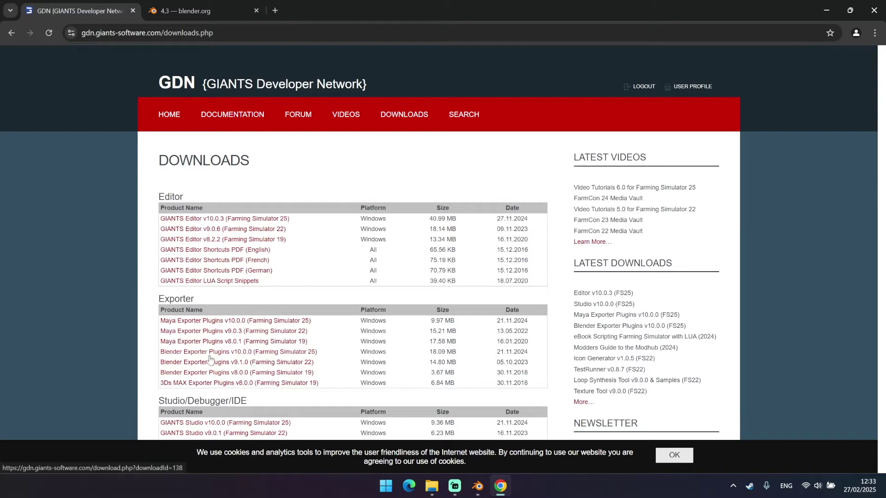
left_click_drag(318, 353, 157, 352)
left_click(258, 176)
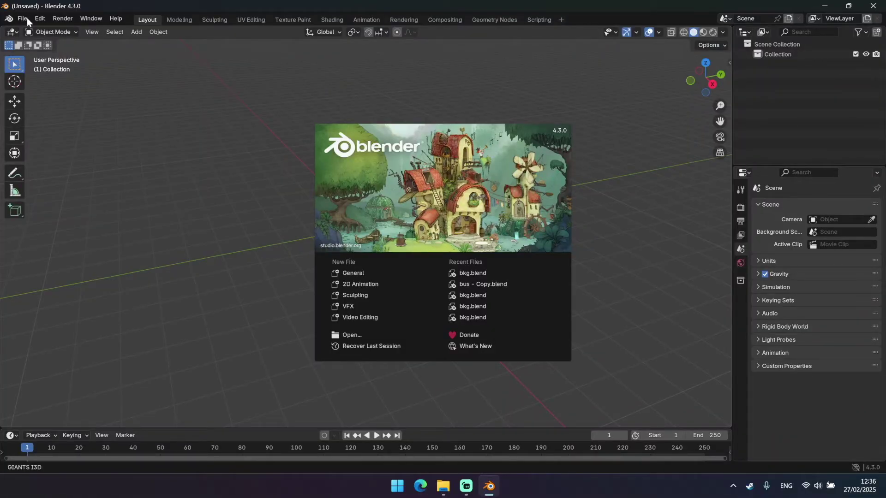
Import FULL.obj as a Wavefront OBJ from the Downloads\FS25_TEST\background folder
left_click(25, 17)
left_click(25, 17)
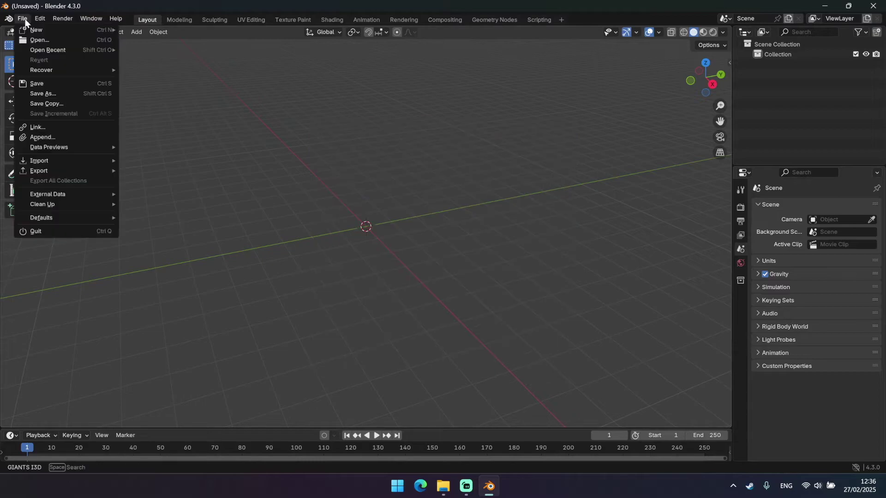
mouse_move(80, 167)
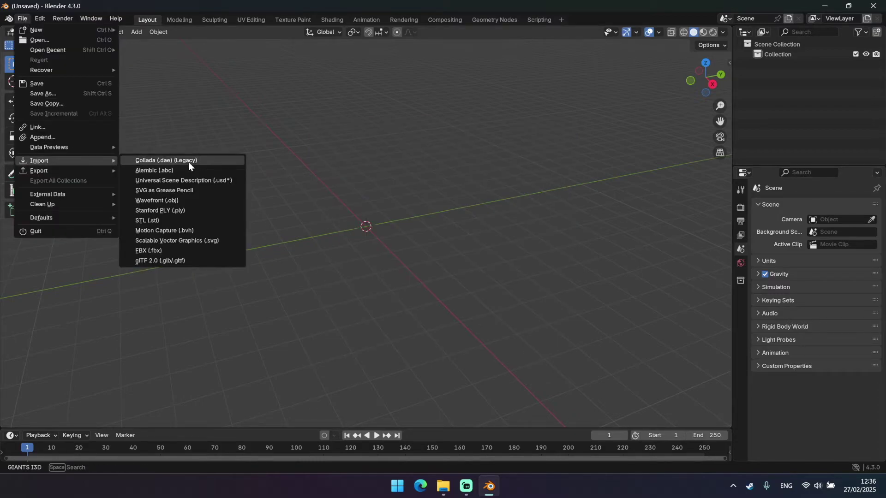
left_click(190, 201)
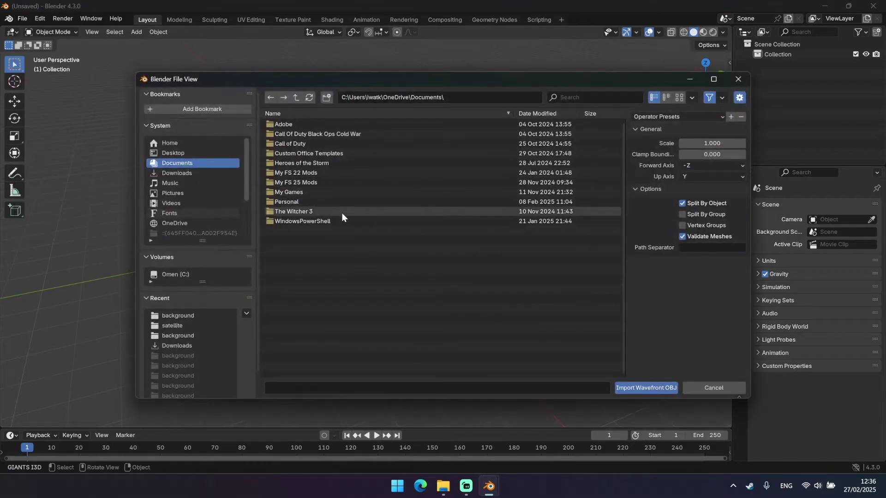
left_click(193, 173)
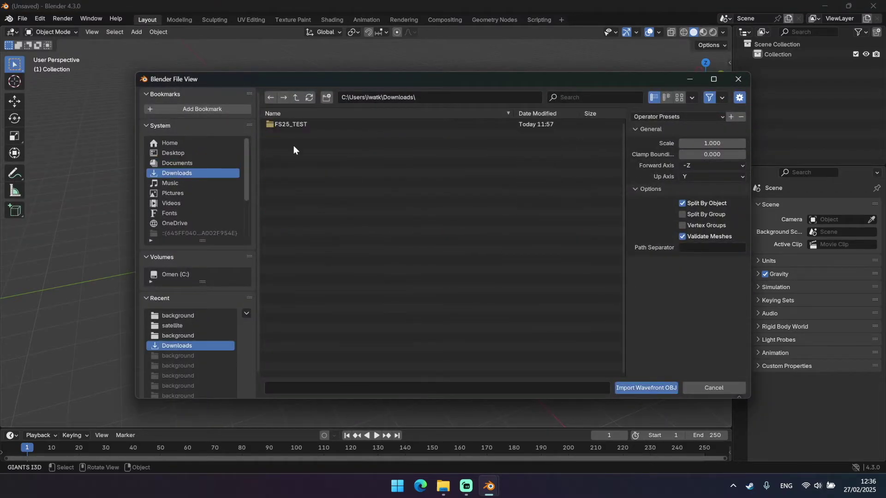
left_click(318, 124)
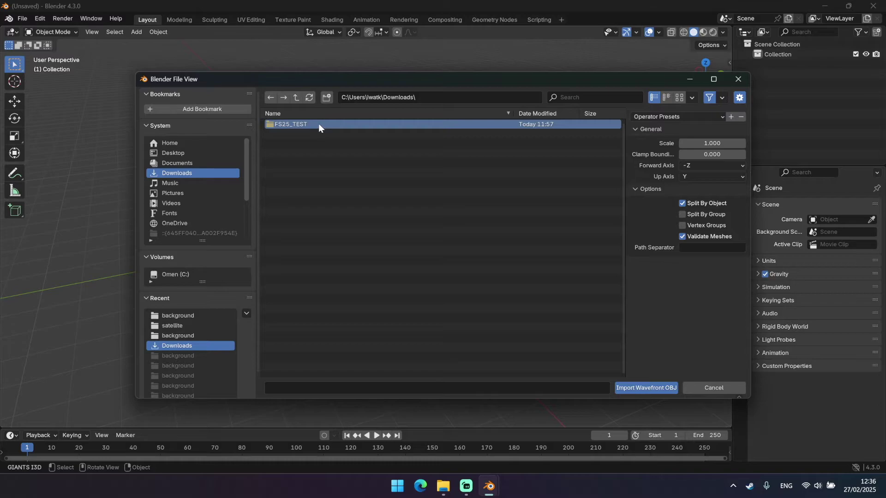
double_click(318, 123)
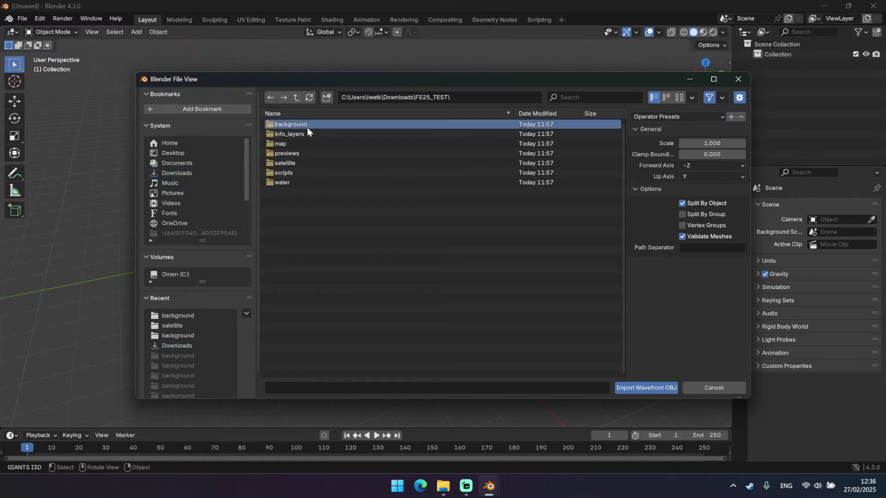
double_click(308, 124)
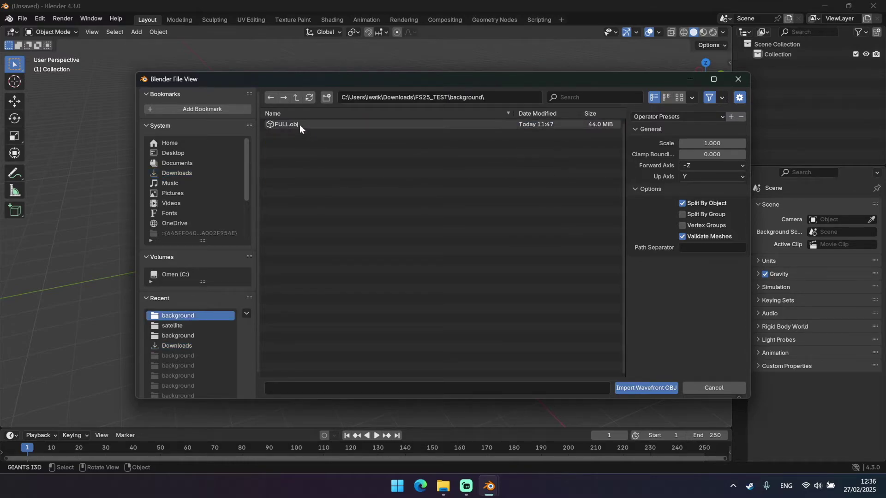
left_click(300, 125)
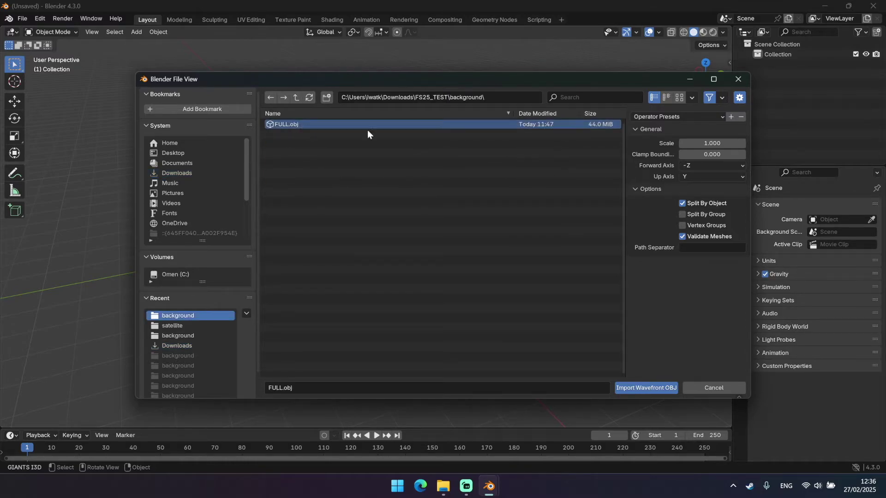
left_click(649, 389)
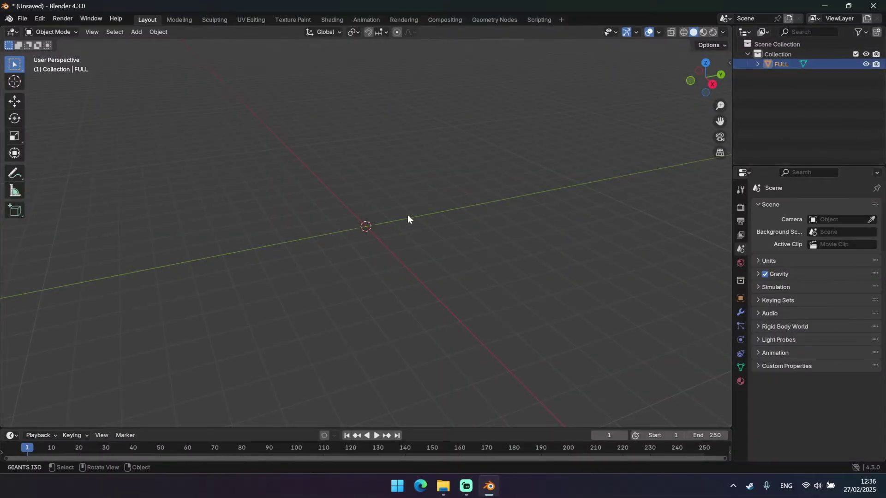
Set the imported FULL object's origin to its geometry
right_click(358, 180)
mouse_move(341, 215)
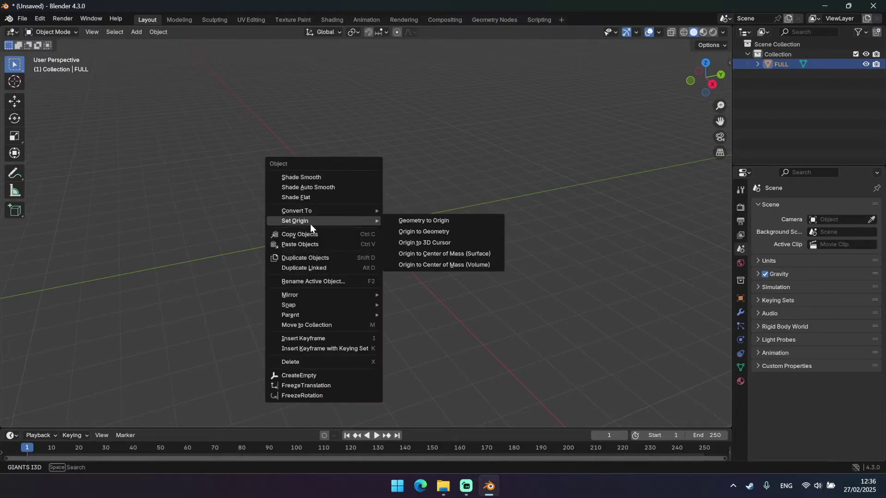
left_click(436, 231)
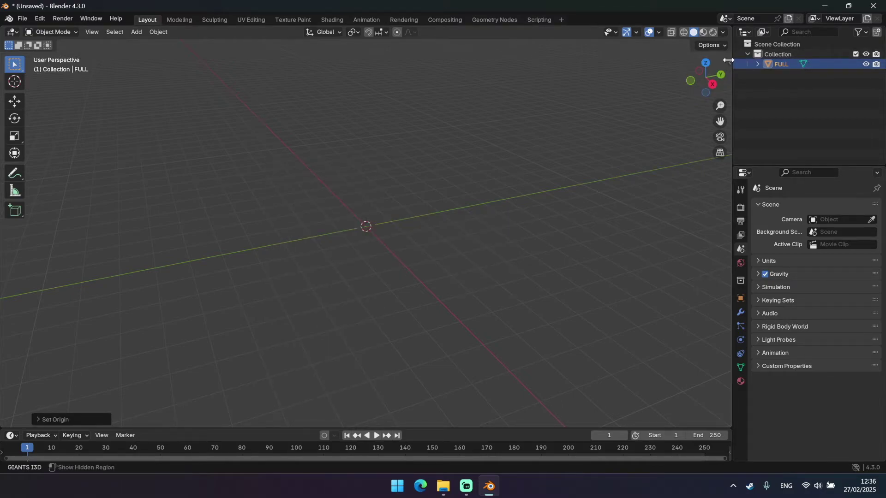
Set the FULL object's X, Y and Z location to 0 m
key("n")
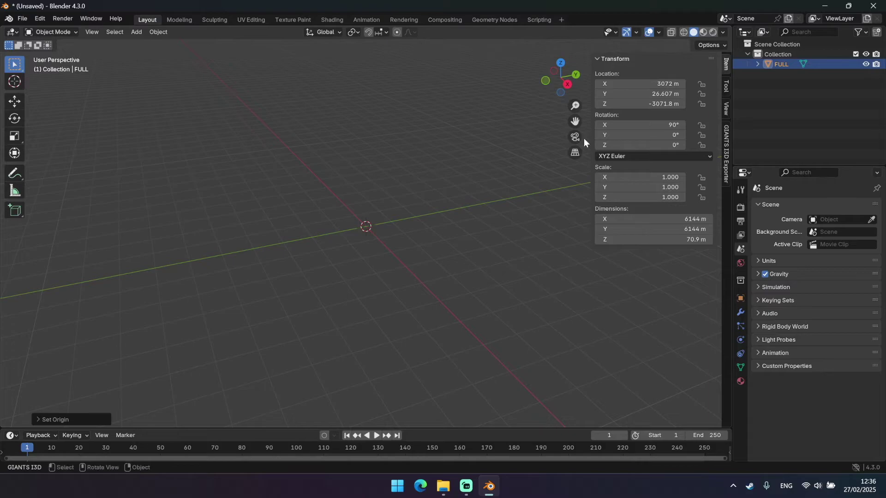
left_click(651, 83)
type("0")
key("Tab")
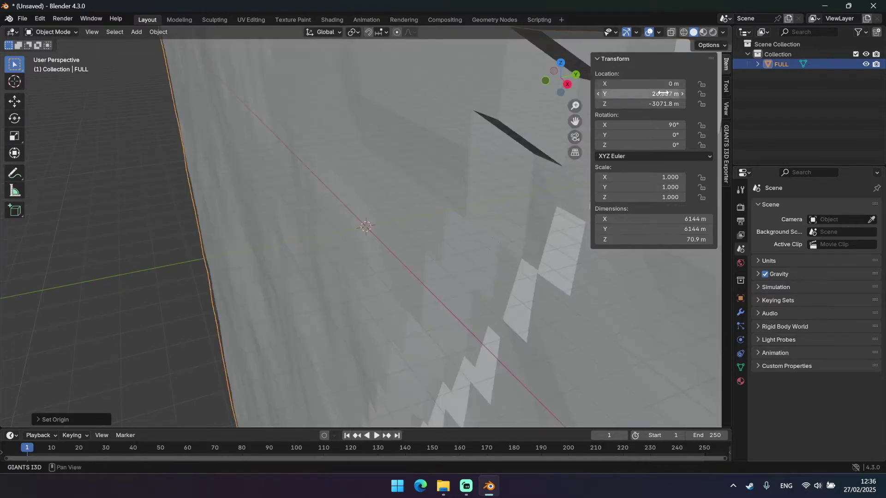
type("0")
key("Return")
left_click(650, 104)
type("0")
key("Return")
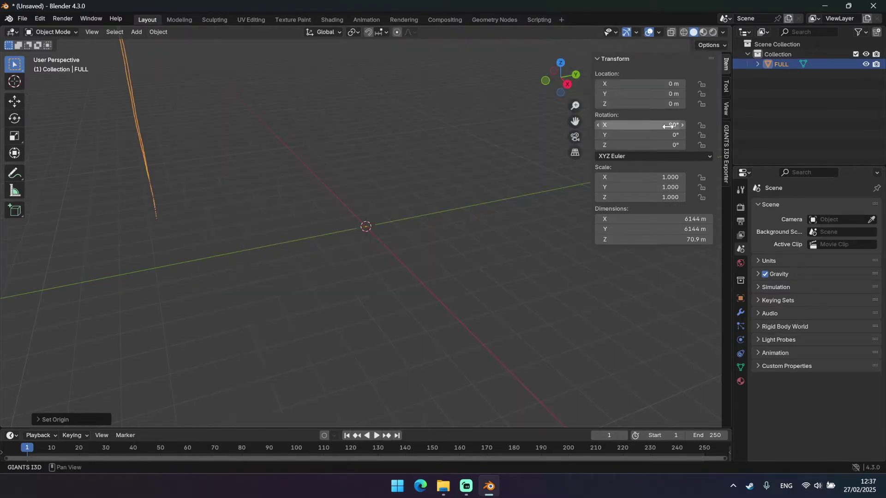
Set the FULL object's X rotation to 0° so the terrain lies flat
left_click(650, 125)
type("0")
key("Return")
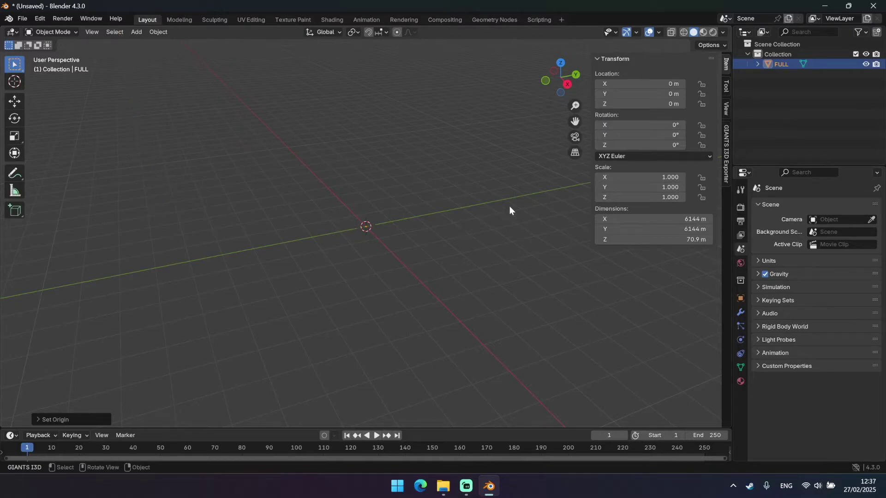
Set the viewport's clip end distance to 100000 m
left_click(727, 110)
left_click(694, 95)
left_click(694, 95)
key("BackSpace")
key("BackSpace")
type("00")
key("Return")
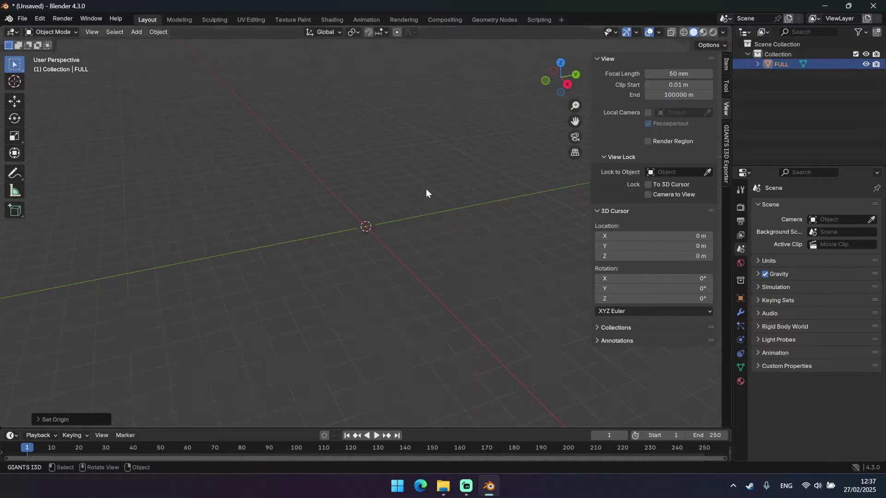
Inspect the terrain mesh from several angles and check its dimensions
middle_click_drag(425, 192, 289, 226)
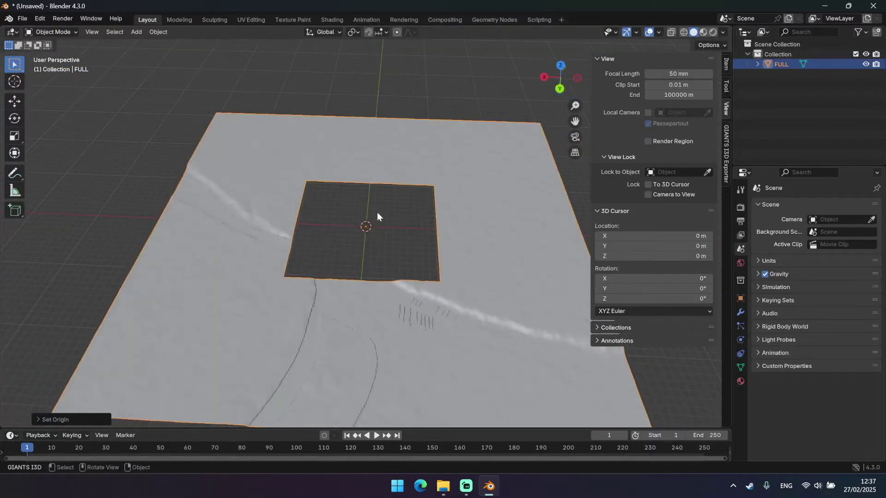
middle_click_drag(377, 215, 472, 210)
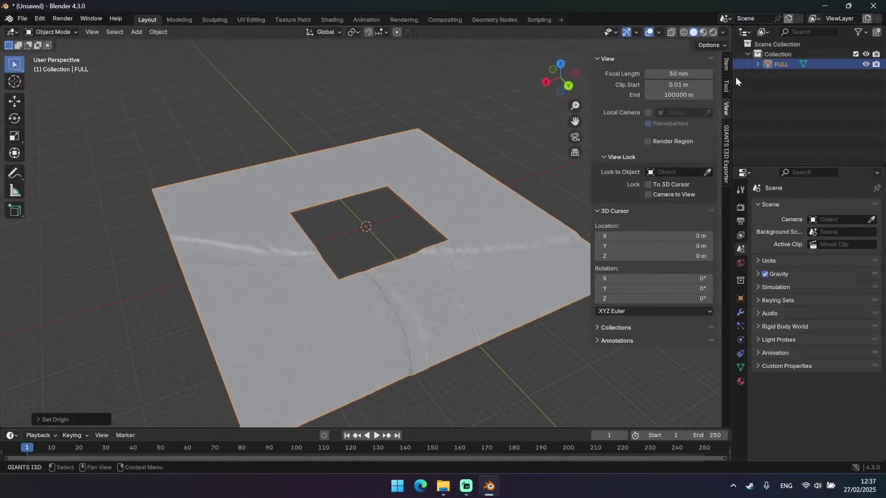
left_click(728, 64)
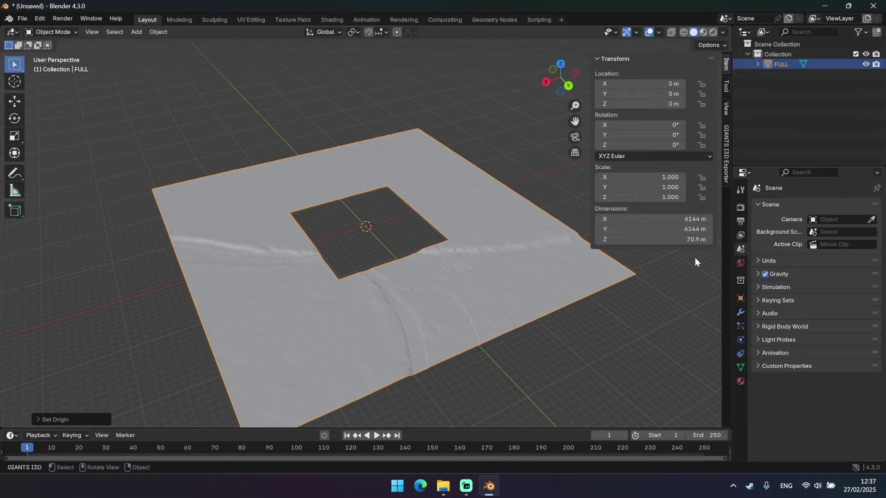
middle_click_drag(426, 234, 380, 243)
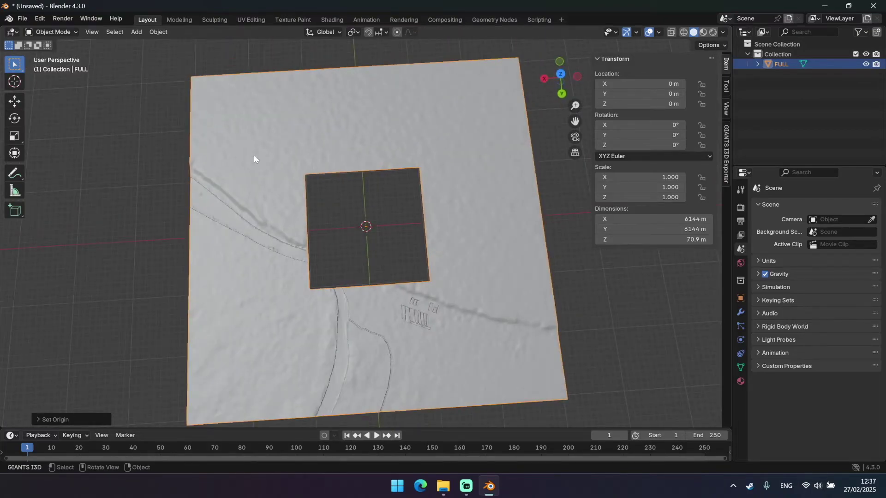
middle_click_drag(300, 286, 327, 195)
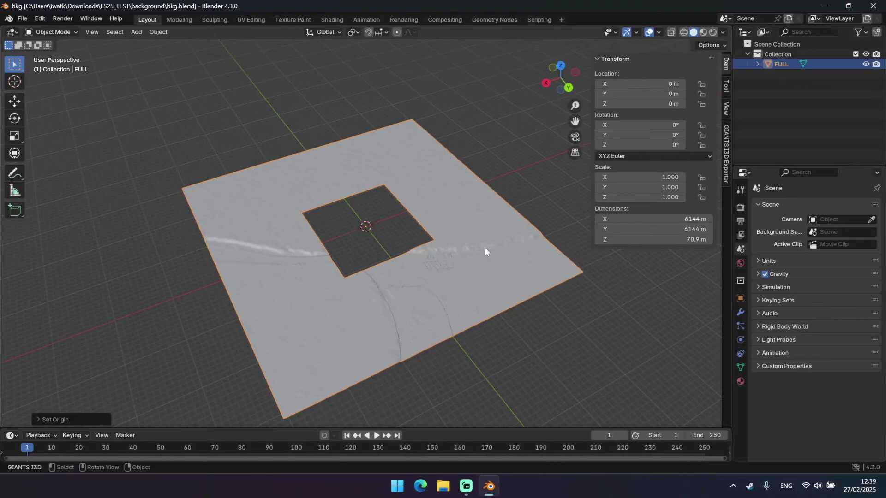
Save the scene as bkg.blend in the FS25_TEST\background folder
middle_click_drag(484, 247, 332, 206)
left_click(22, 19)
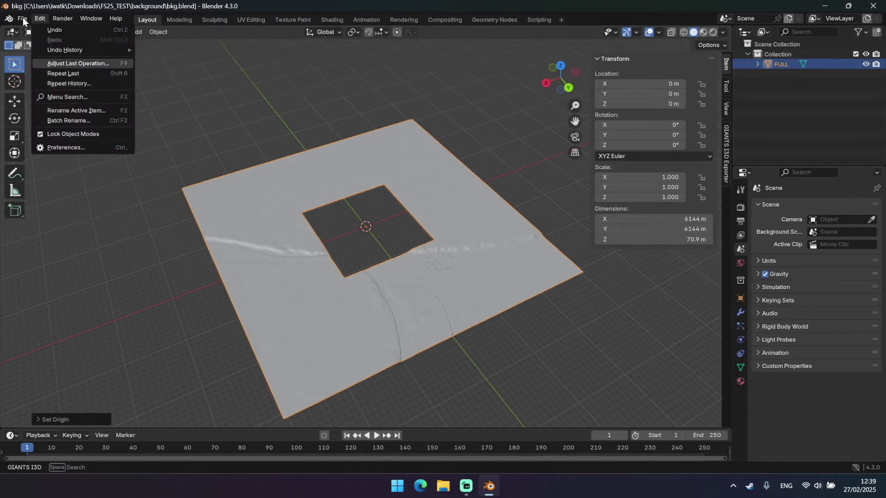
left_click(22, 18)
left_click(45, 95)
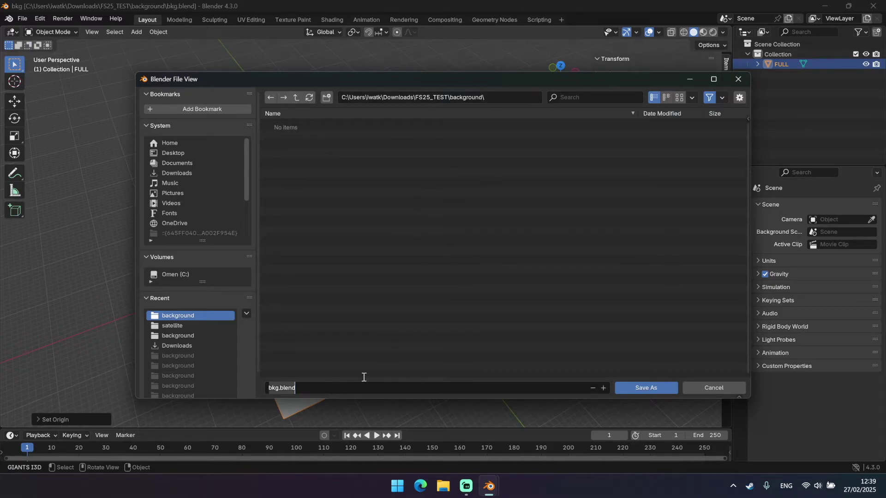
left_click(652, 388)
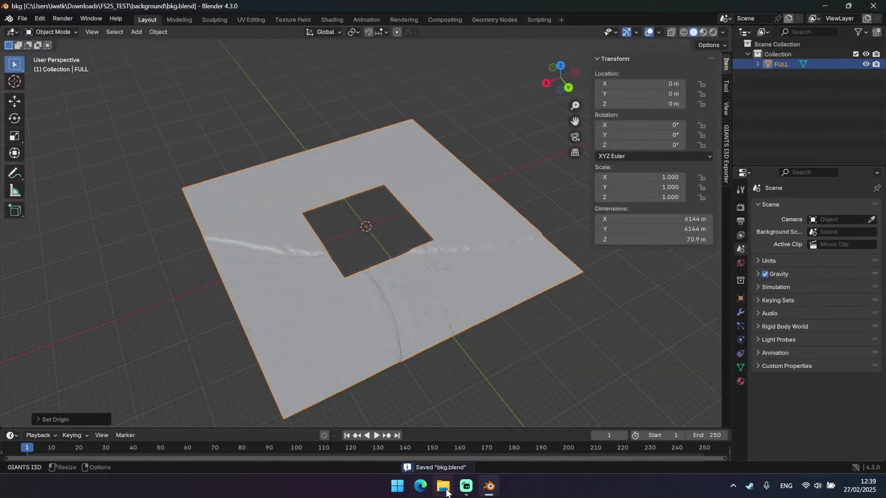
Switch to File Explorer, open Downloads\FS25_TEST\satellite, and check the size of the satellite_background.png image
left_click(443, 486)
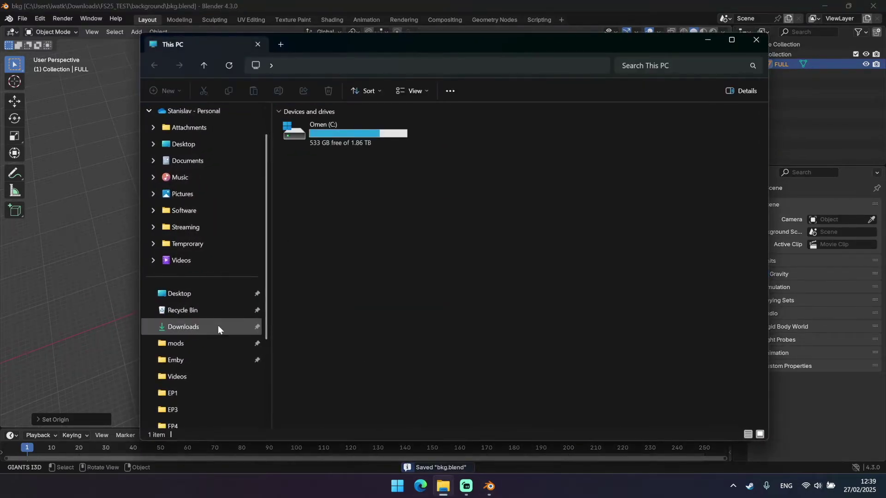
left_click(215, 325)
double_click(320, 145)
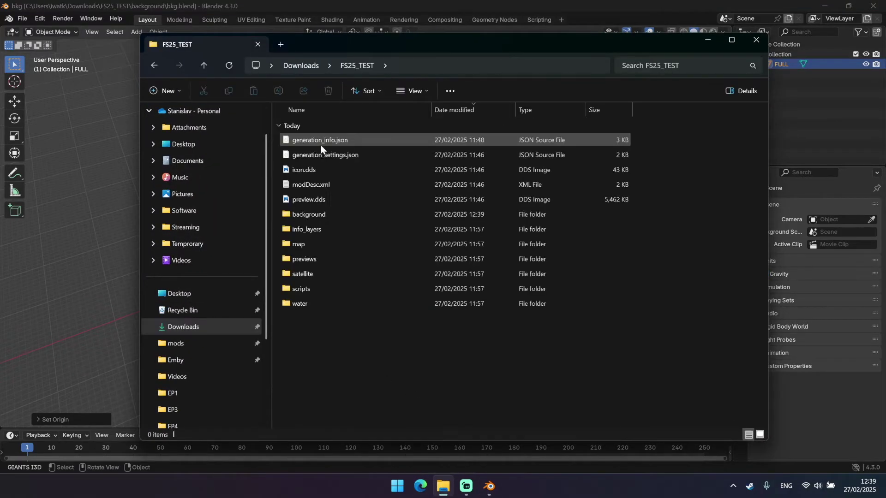
double_click(325, 273)
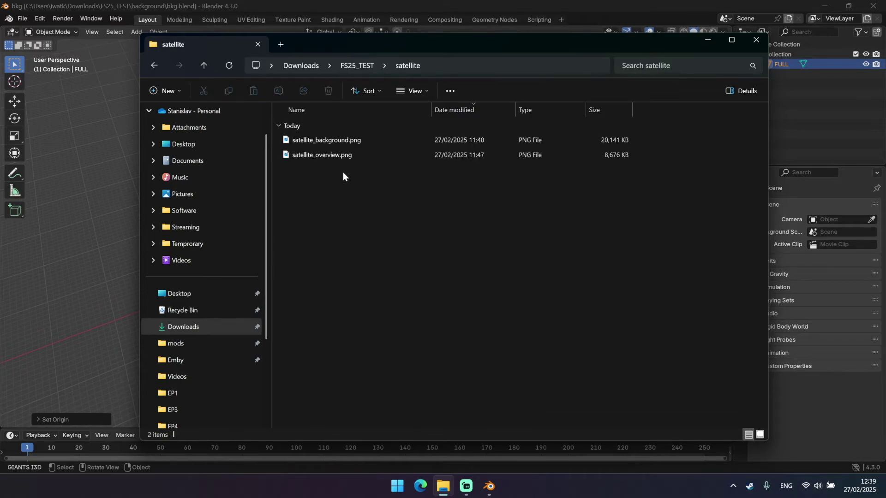
left_click(329, 140)
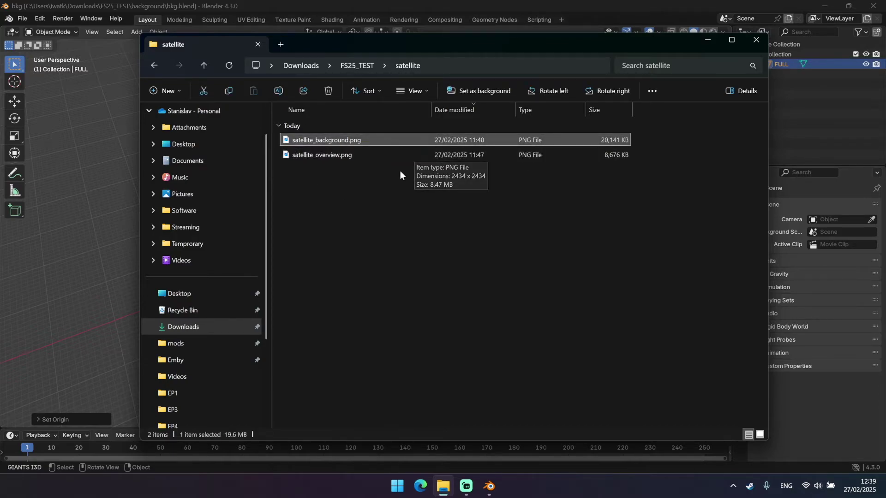
mouse_move(382, 151)
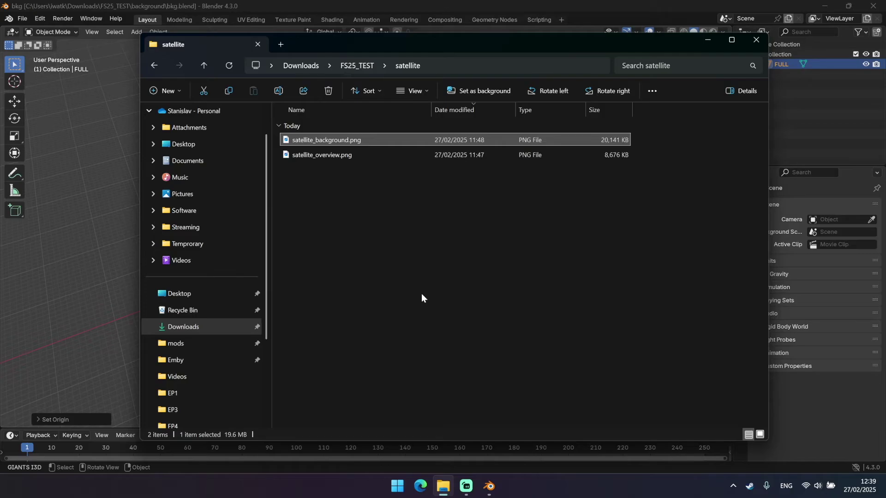
Switch to Chrome, search for "compress png", and open the Compress PNG Images Online site
key("super")
type("chrome")
key("Return")
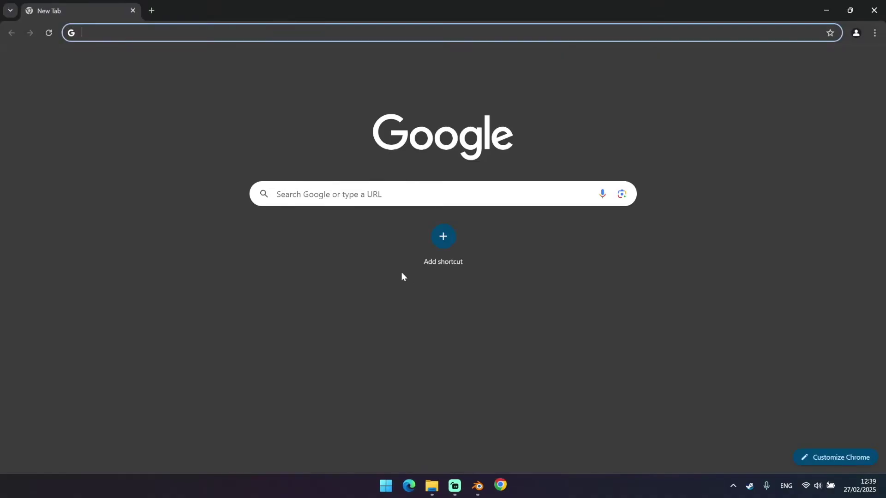
type("compress png")
key("Return")
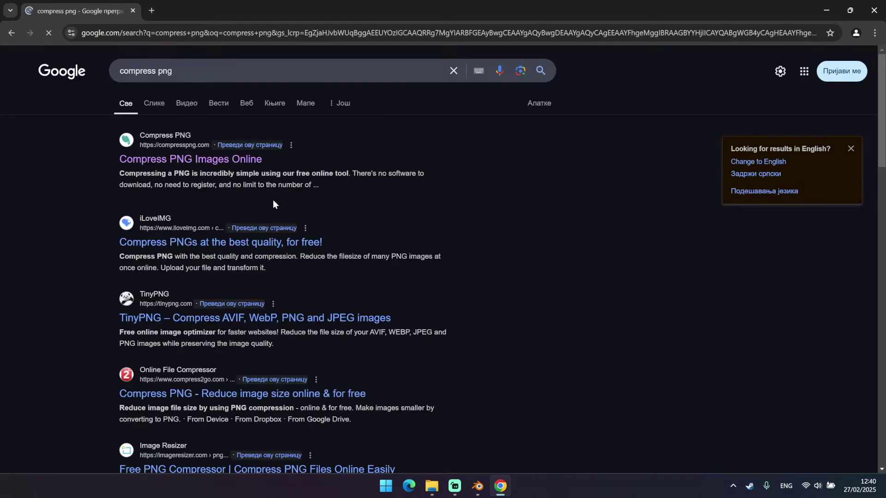
left_click(199, 160)
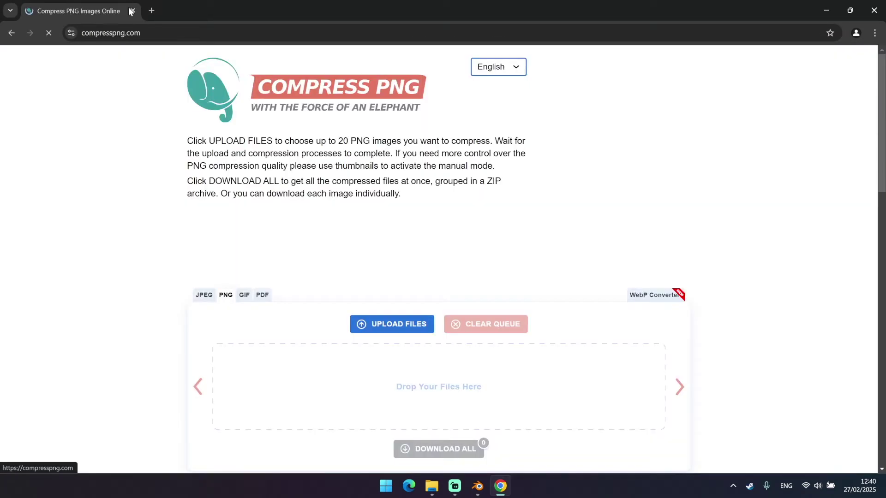
Upload satellite_background.png from Downloads\FS25_TEST\satellite to the PNG compressor
left_click(390, 328)
scroll(69, 140, "up", 2)
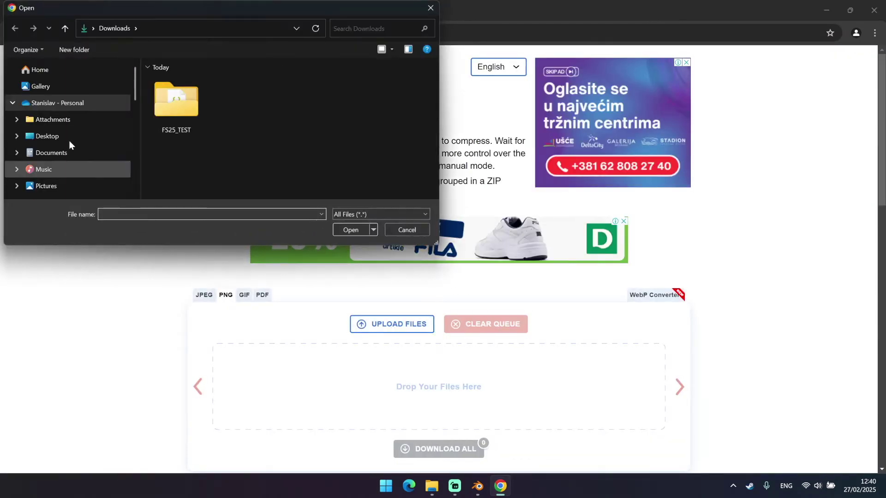
scroll(62, 133, "down", 5)
left_click(69, 150)
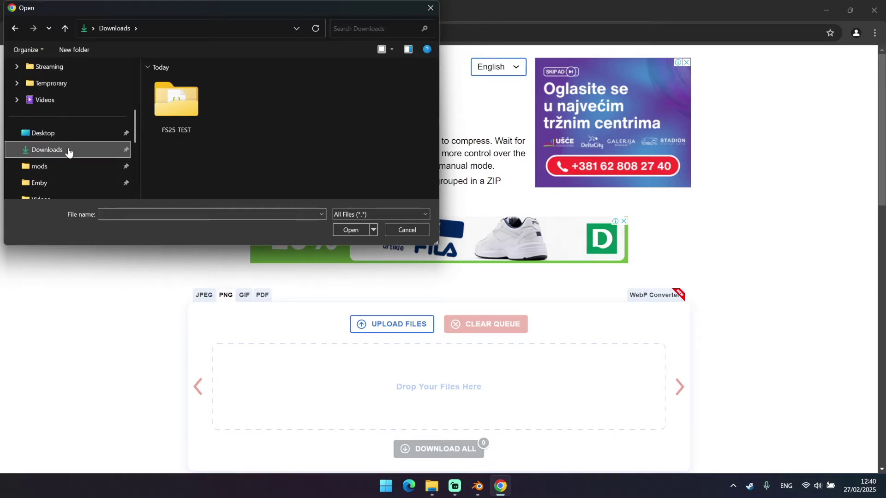
double_click(178, 105)
scroll(196, 144, "down", 3)
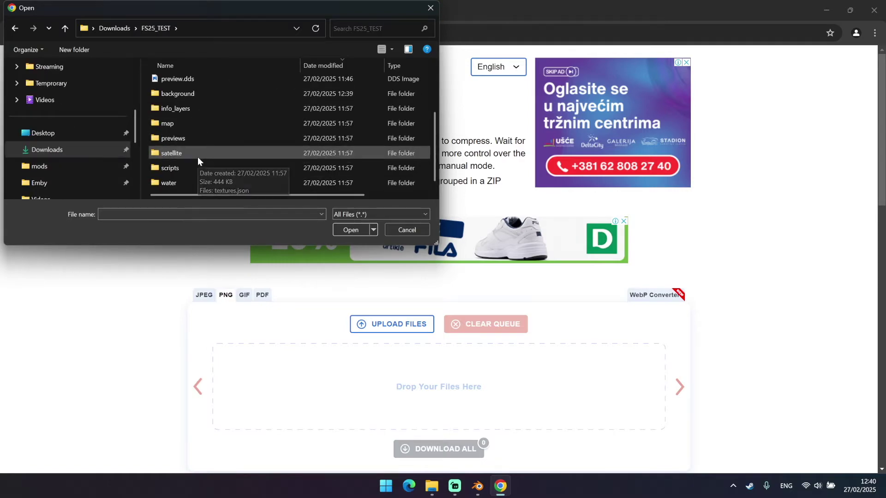
double_click(190, 154)
double_click(209, 98)
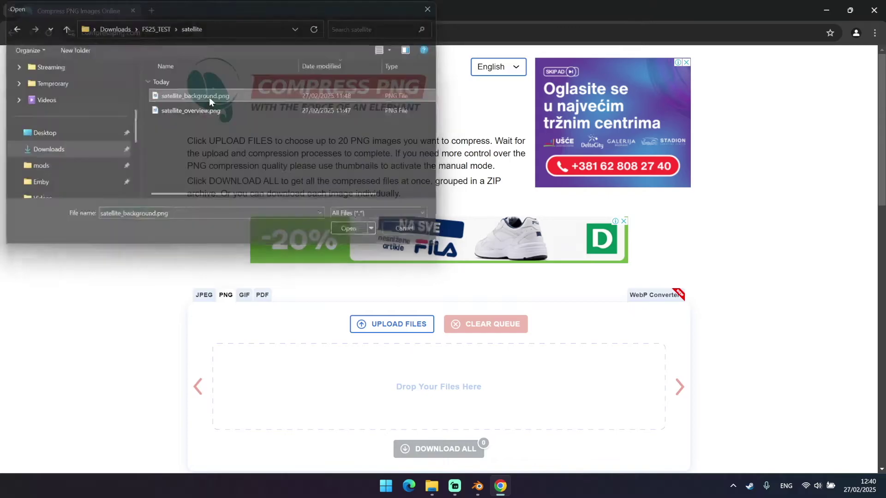
scroll(269, 287, "down", 3)
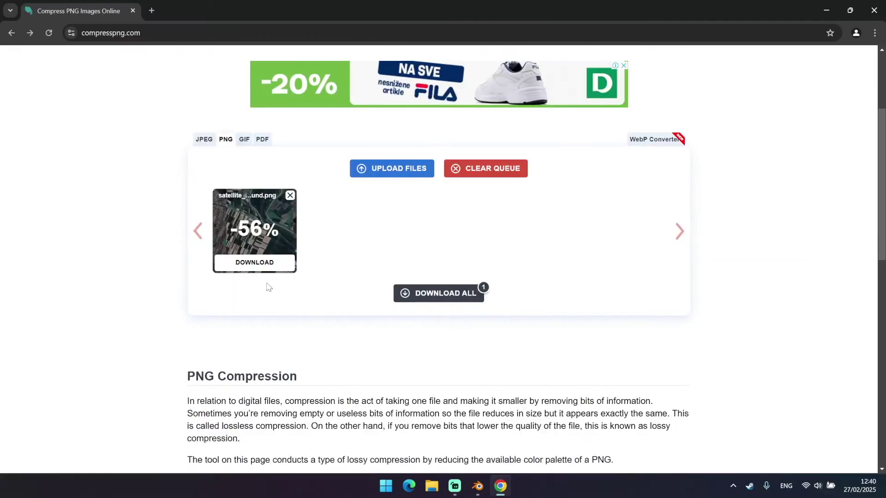
Download the compressed satellite_background-min.png and, in File Explorer, transfer it from Downloads to the FS25_TEST\satellite folder
left_click(270, 266)
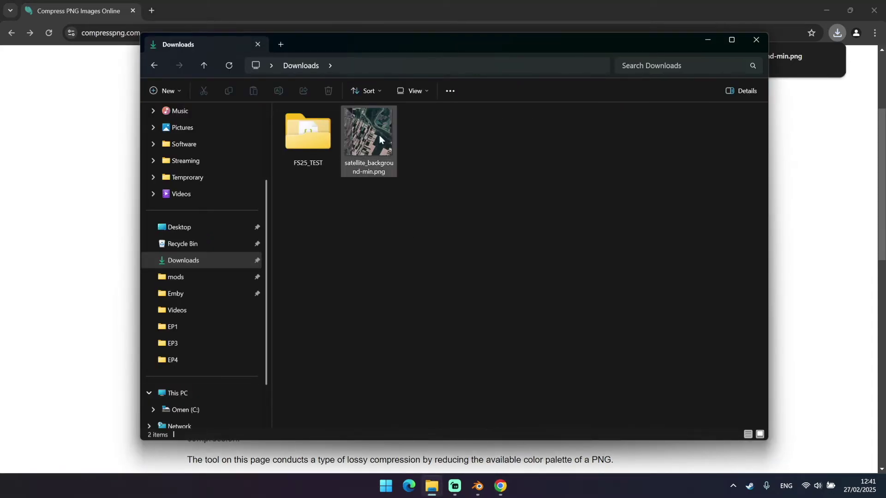
left_click(368, 134)
left_click(312, 144)
double_click(312, 144)
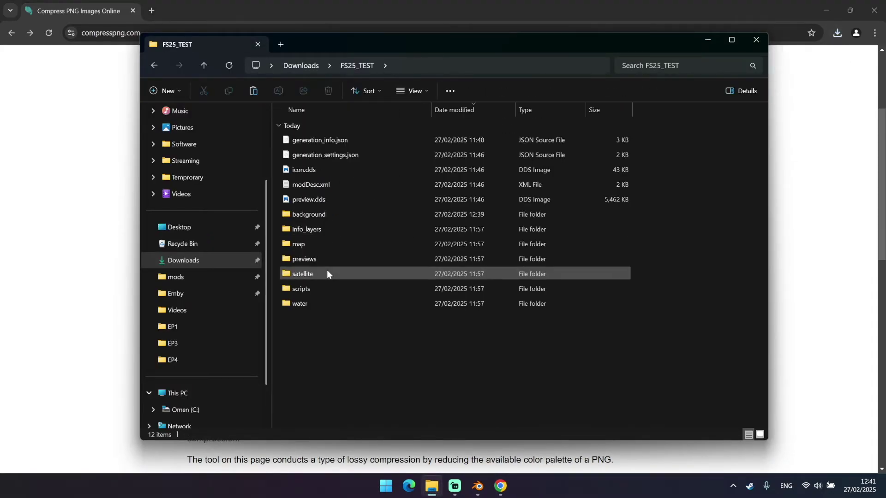
double_click(309, 274)
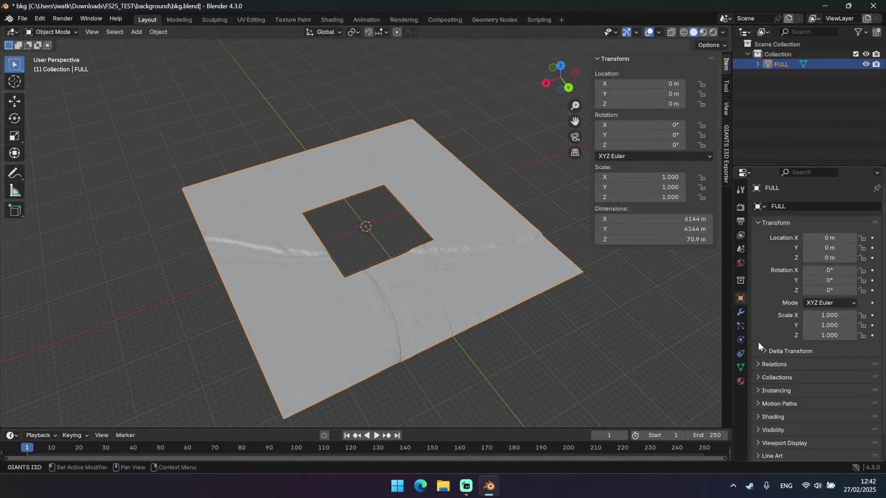
Switch to Blender and add a Decimate modifier to the FULL terrain mesh with a Collapse ratio of 0.1
left_click(741, 313)
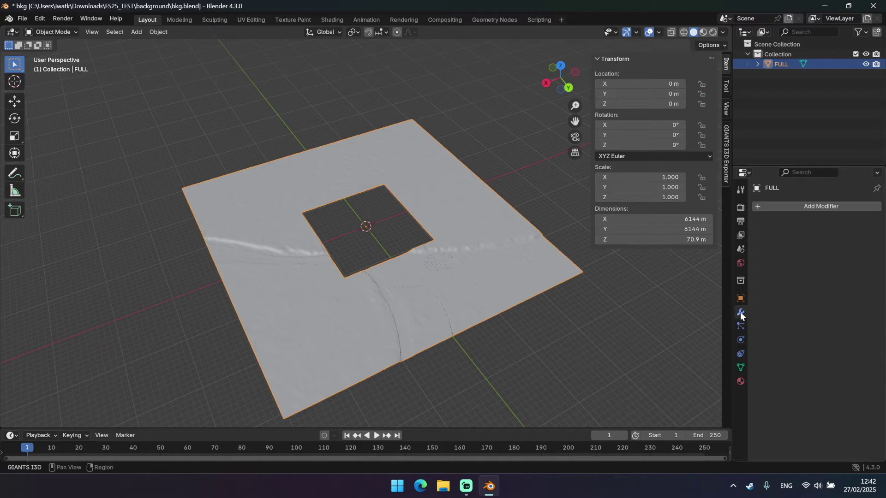
left_click(812, 206)
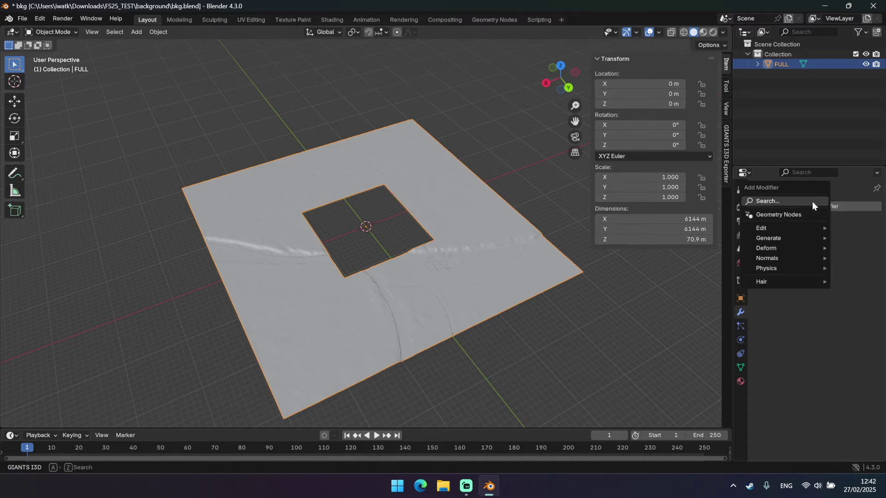
left_click(789, 201)
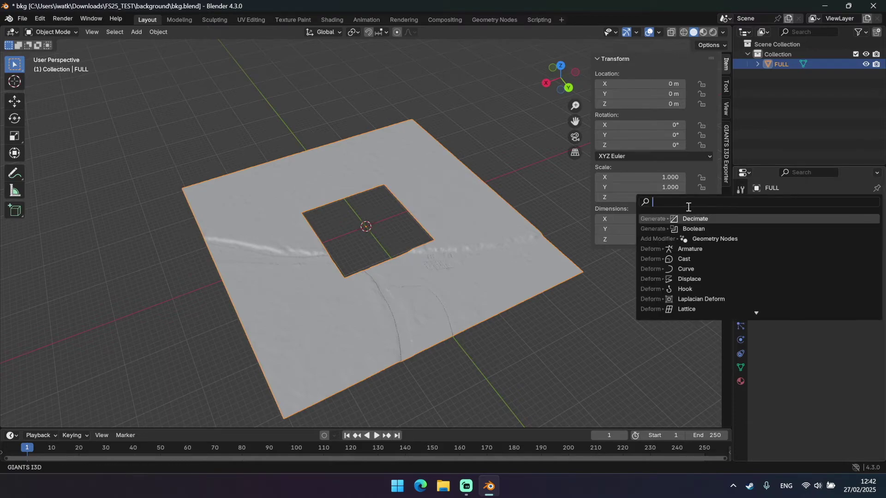
type("de")
key("Return")
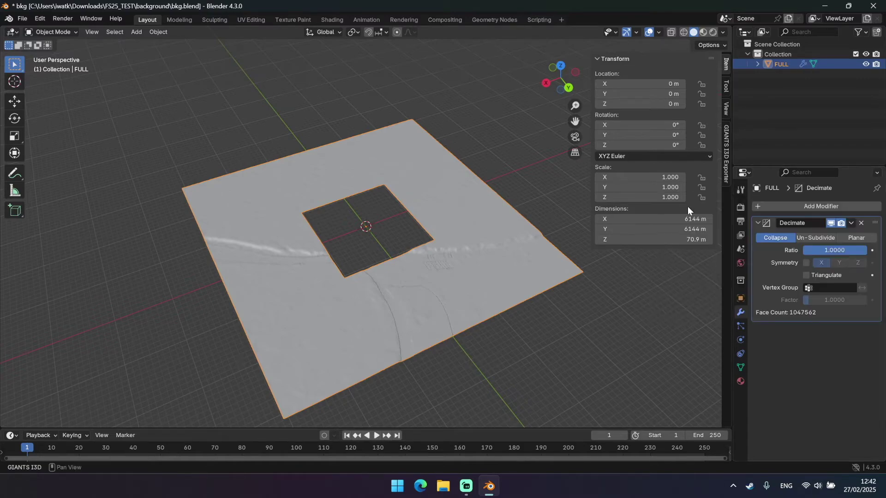
left_click(848, 251)
type("0.1")
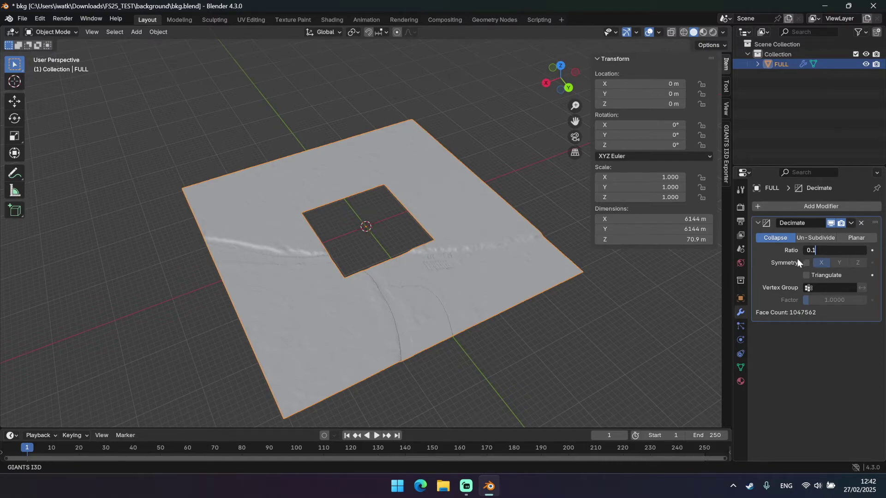
key("Return")
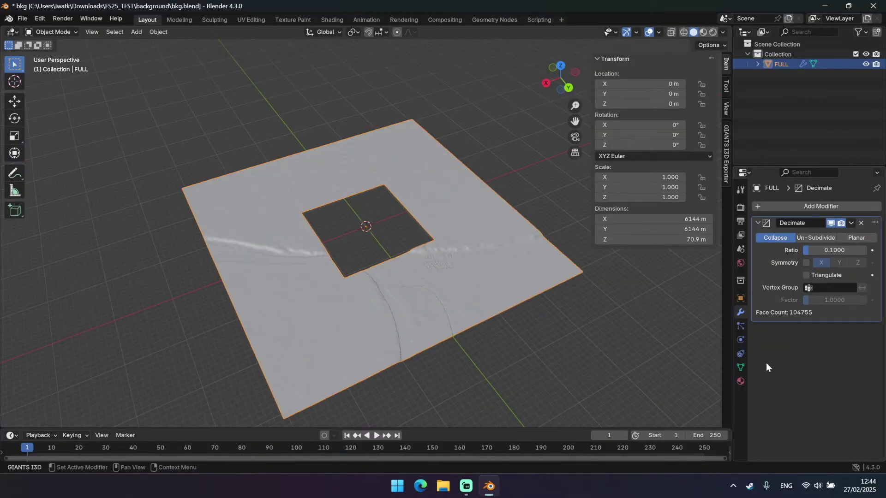
Create a new material on the FULL terrain mesh and use an Image Texture as its base color
left_click(741, 381)
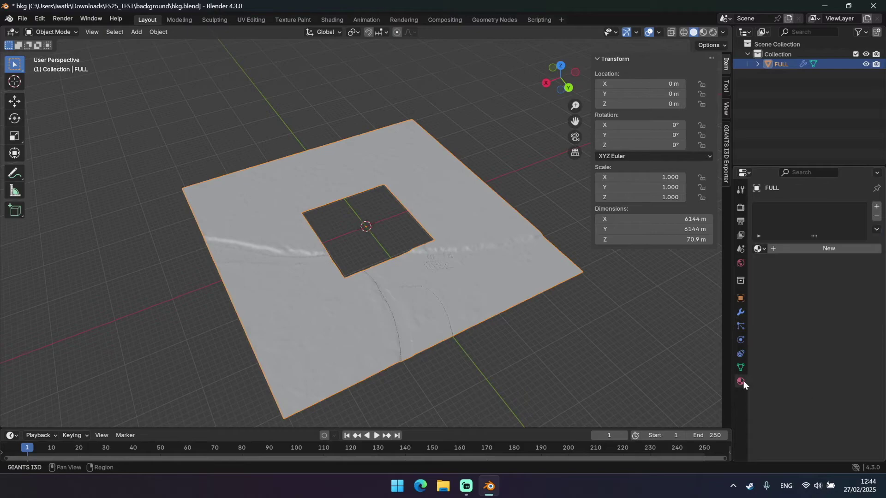
left_click(814, 249)
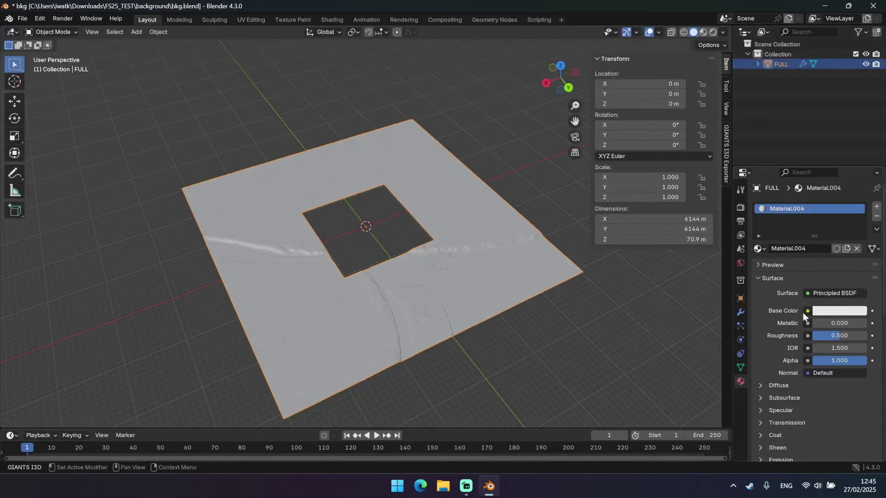
left_click(807, 311)
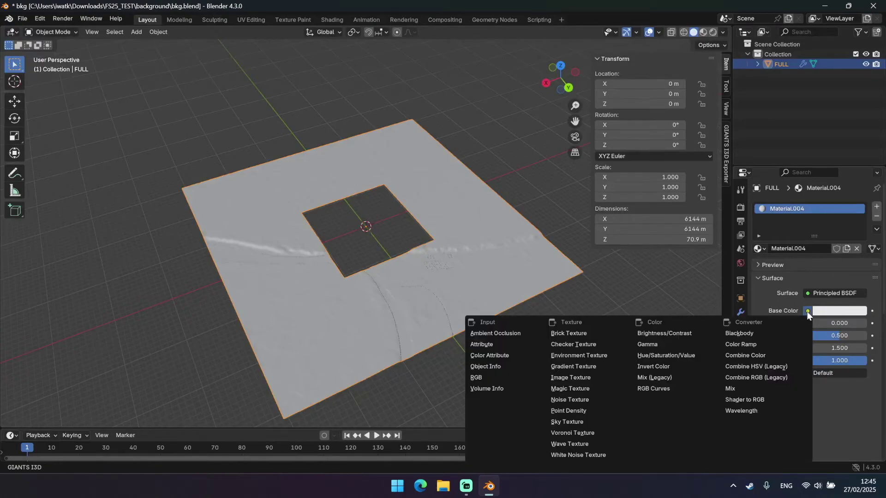
left_click(592, 377)
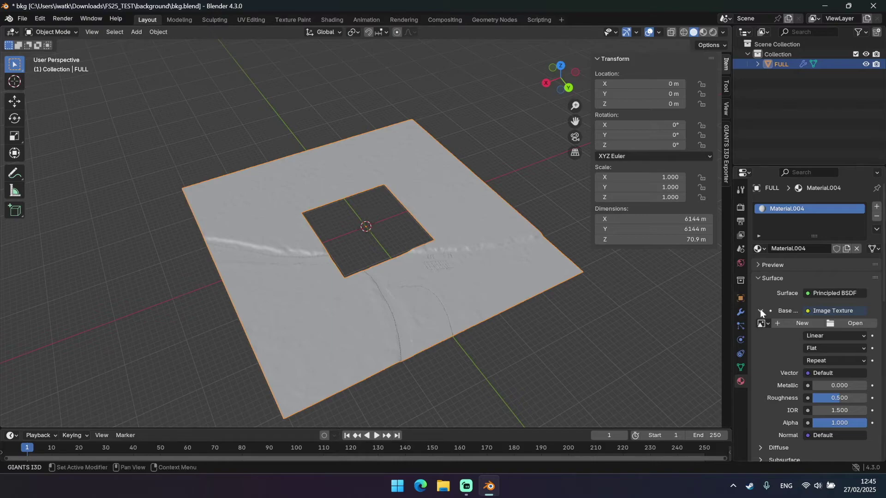
Load satellite_background-min.png from the FS25_TEST\satellite folder as the base color's image texture
left_click(861, 324)
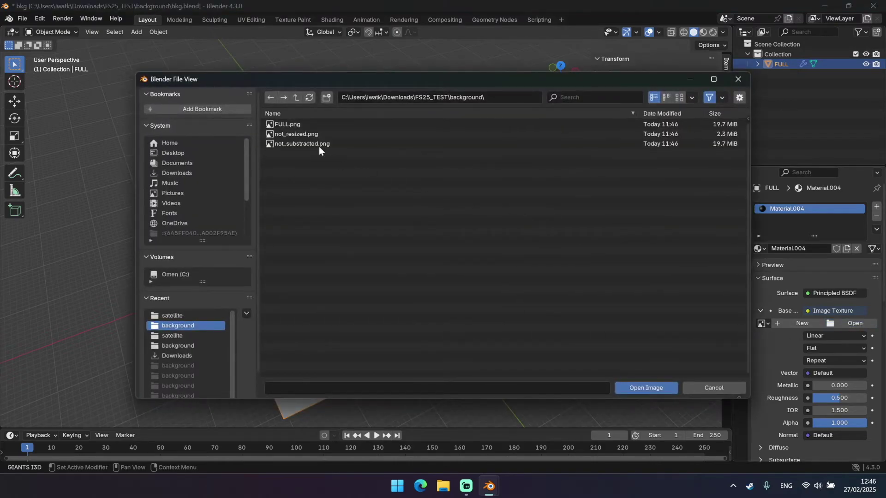
left_click(294, 98)
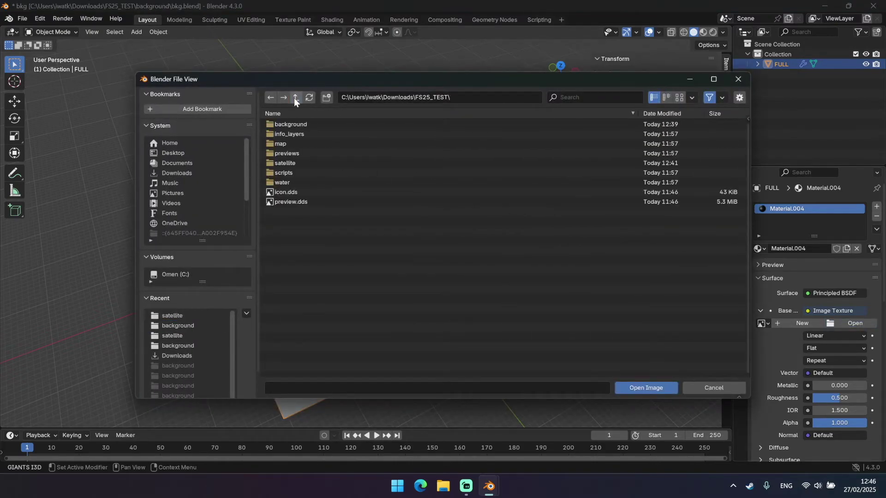
left_click(303, 164)
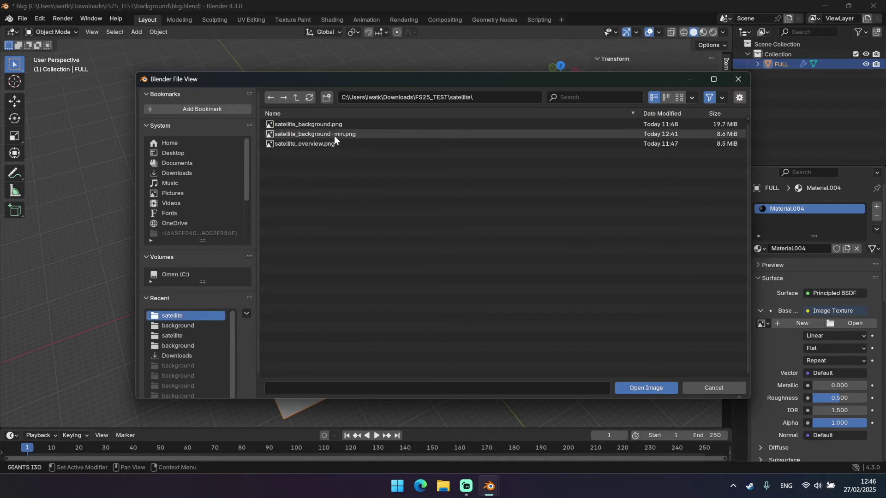
left_click(323, 134)
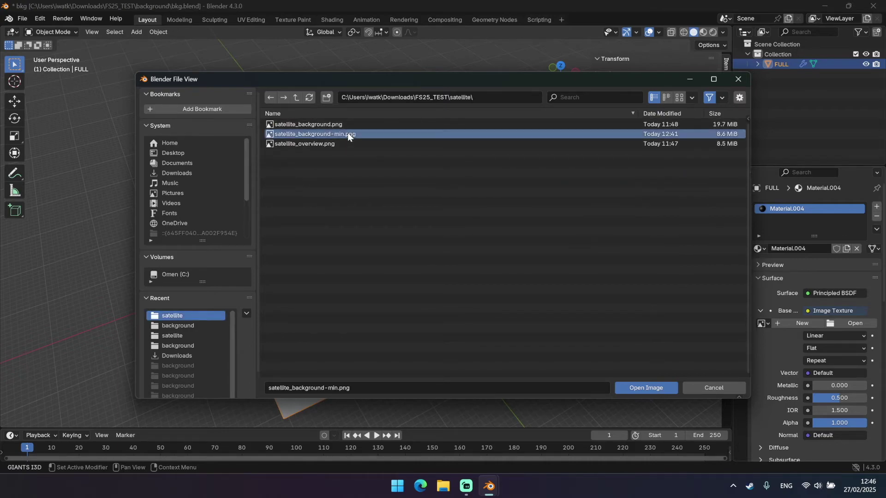
left_click(641, 388)
Set the terrain material's roughness to 1.000 and its emission color to black
scroll(788, 353, "down", 3)
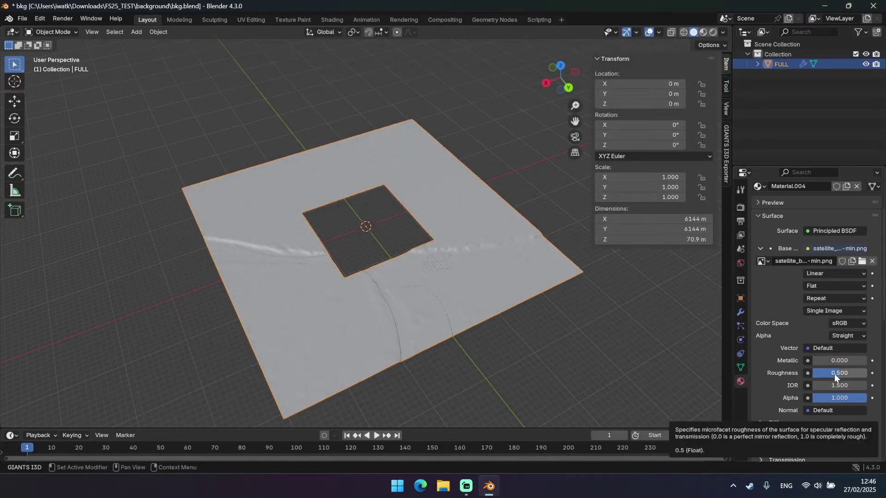
left_click_drag(834, 374, 877, 382)
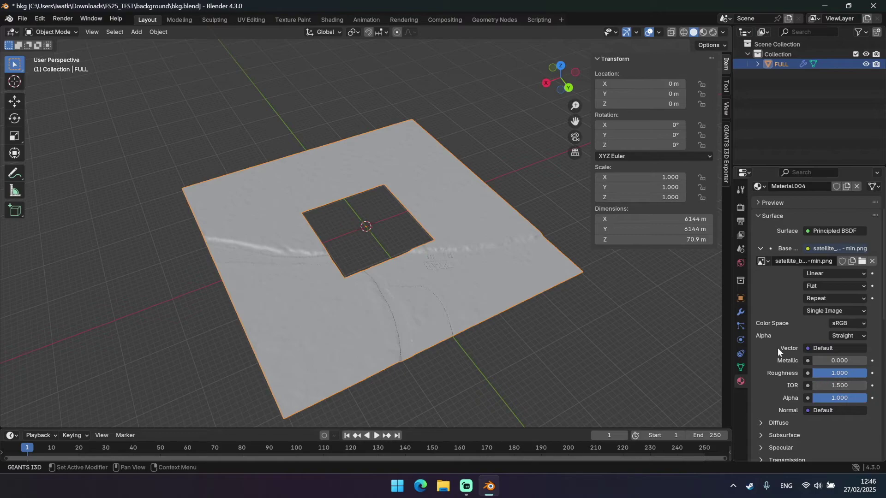
scroll(772, 342, "down", 3)
scroll(766, 325, "down", 2)
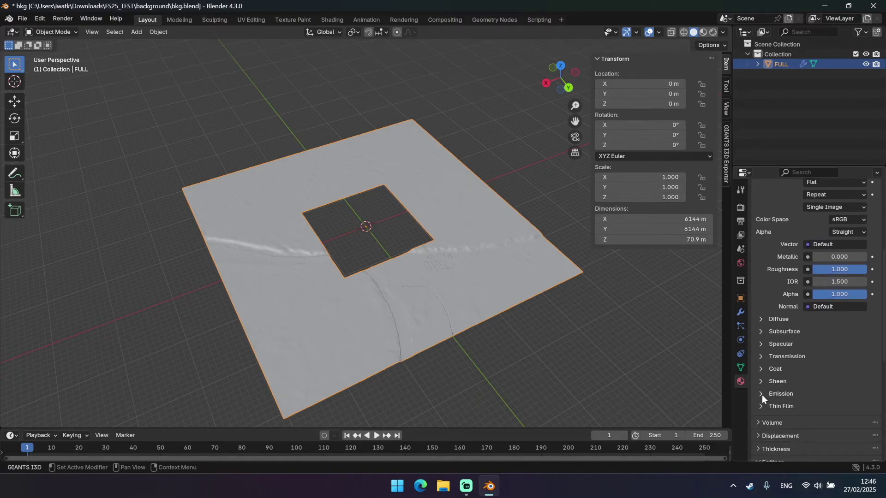
left_click(762, 395)
scroll(827, 369, "down", 2)
left_click(838, 366)
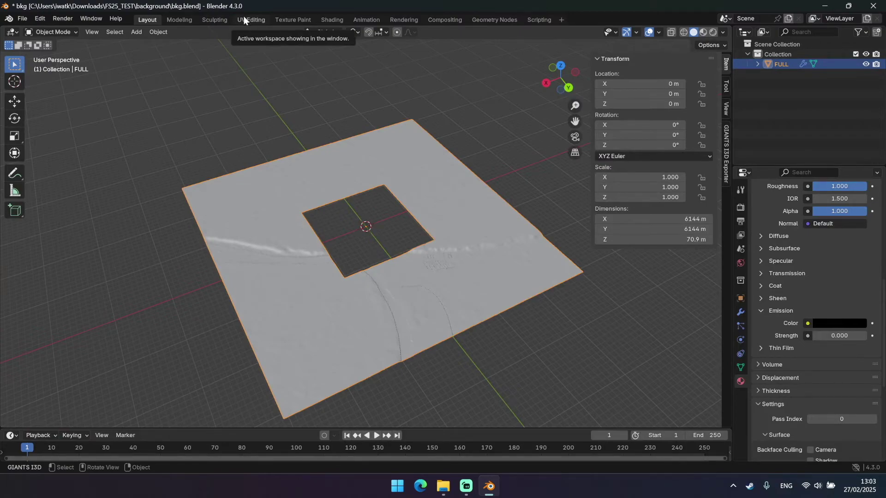
Open the UV Editing workspace and show the whole terrain mesh in top orthographic view
left_click(249, 19)
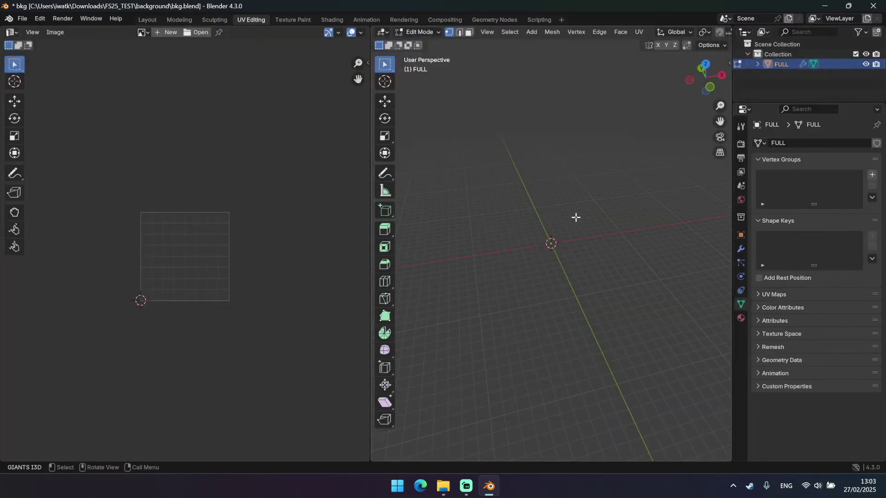
key("grave")
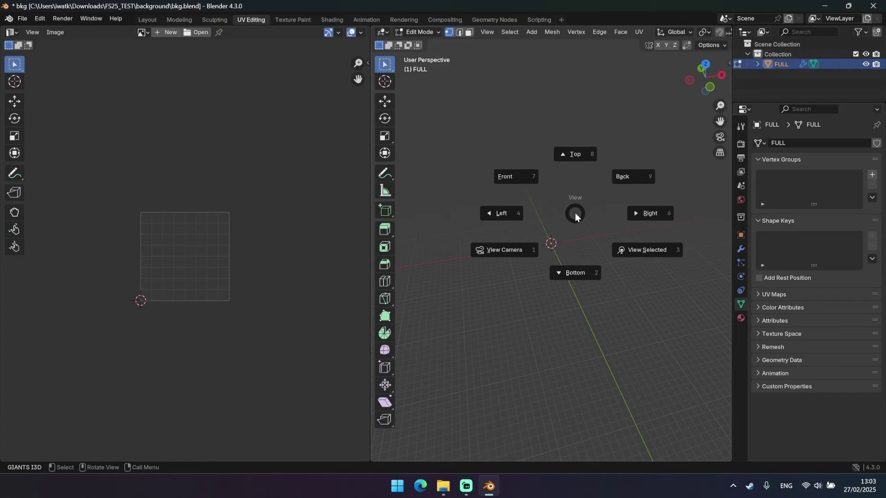
left_click(570, 158)
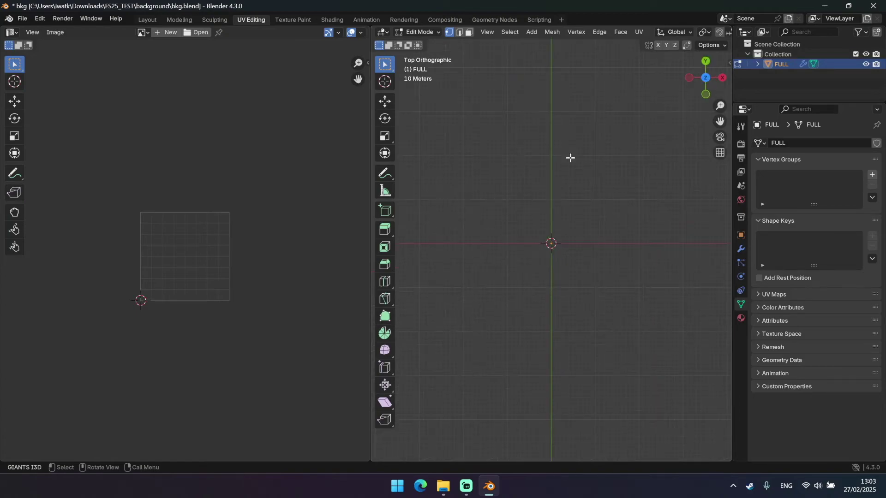
scroll(571, 157, "down", 10)
scroll(570, 158, "up", 2)
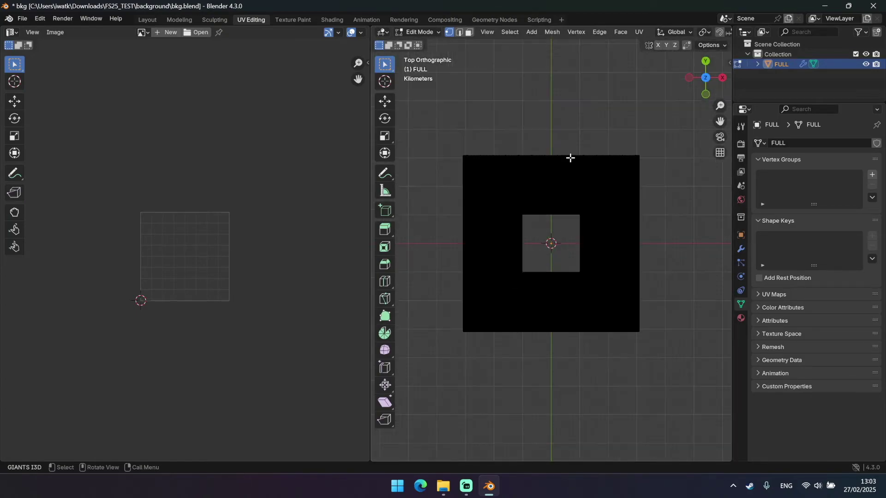
scroll(570, 158, "up", 1)
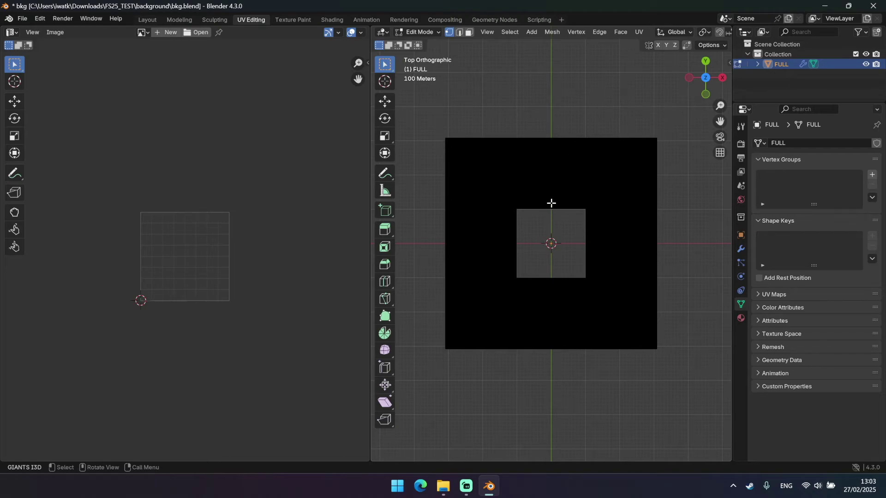
Select the entire terrain mesh and map its UVs with Project from View (Bounds)
key("a")
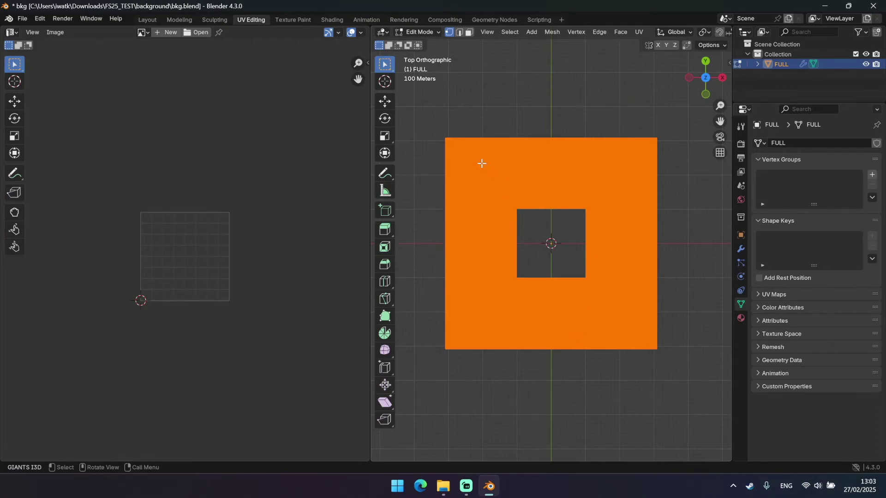
key("u")
mouse_move(480, 162)
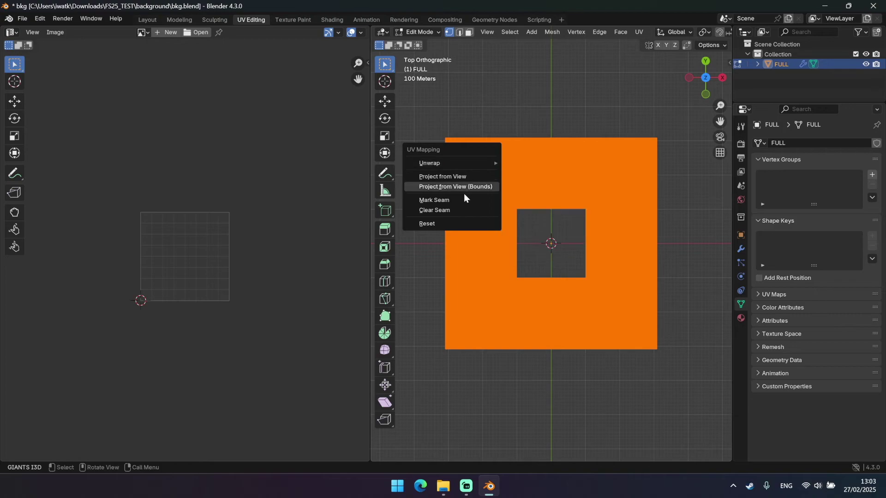
left_click(490, 188)
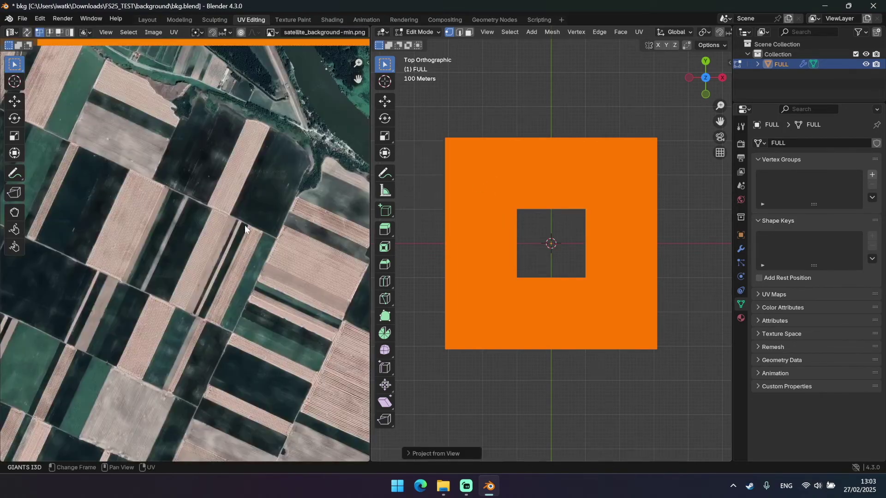
key("Home")
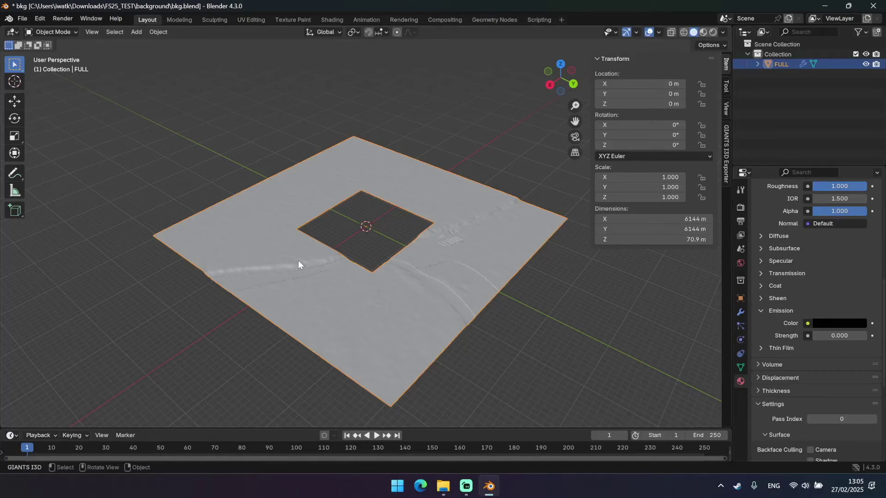
Display the textured terrain in Material Preview shading, inspect it from a wider angle, and save the Blender file
key("z")
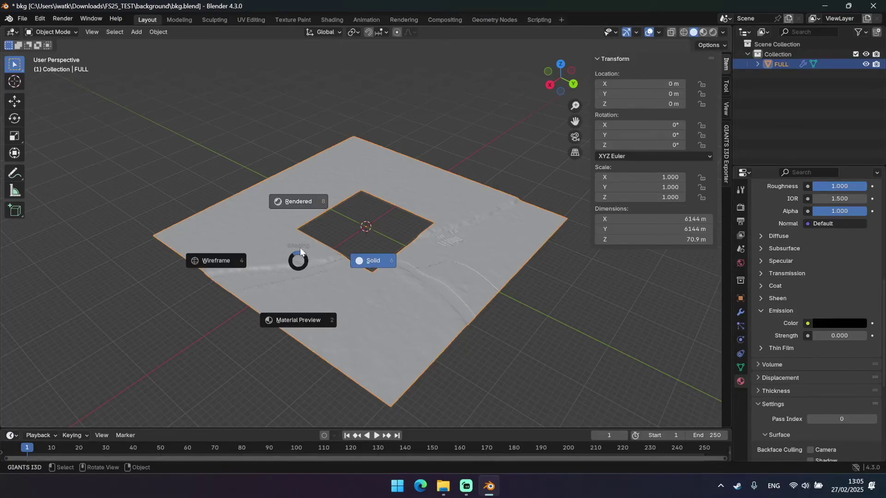
left_click(301, 323)
mouse_move(211, 332)
middle_mouse_down()
mouse_move(253, 351)
mouse_move(297, 338)
mouse_move(304, 300)
mouse_move(355, 341)
mouse_move(308, 324)
mouse_move(366, 313)
mouse_move(412, 325)
mouse_move(469, 383)
mouse_move(360, 341)
mouse_move(409, 283)
mouse_move(388, 299)
mouse_move(444, 278)
mouse_move(447, 298)
mouse_move(418, 302)
mouse_move(417, 292)
mouse_move(370, 309)
mouse_move(346, 263)
mouse_move(345, 295)
mouse_move(358, 277)
mouse_move(378, 298)
mouse_move(369, 291)
middle_mouse_up()
scroll(357, 277, "down", 4)
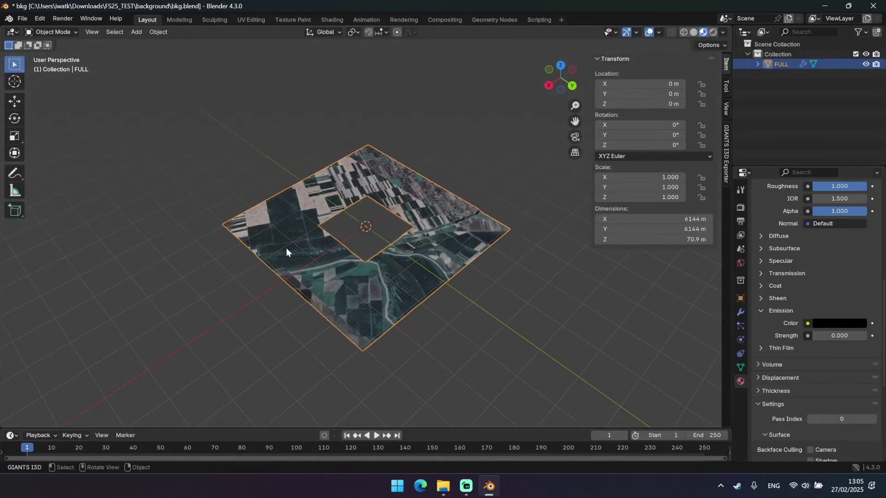
left_click(24, 21)
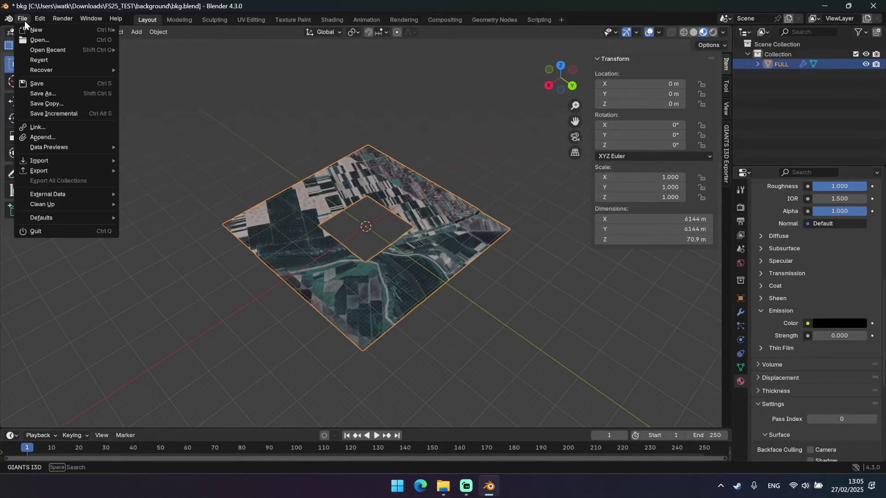
left_click(54, 83)
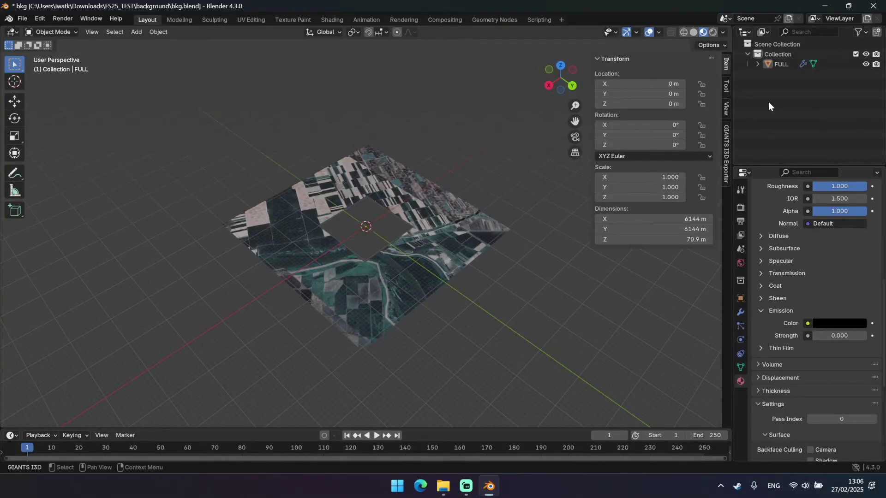
Select FULL for export and open the GIANTS I3D Exporter settings, widened enough to show the full option names
left_click(726, 148)
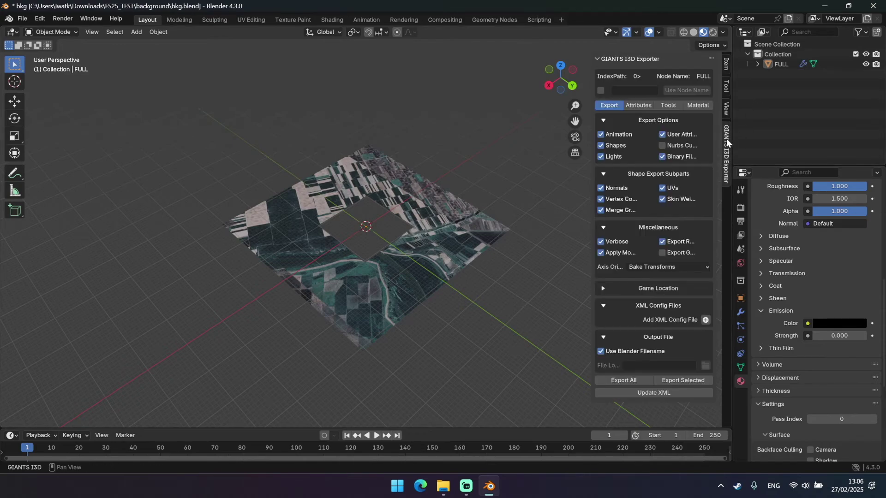
left_click(789, 64)
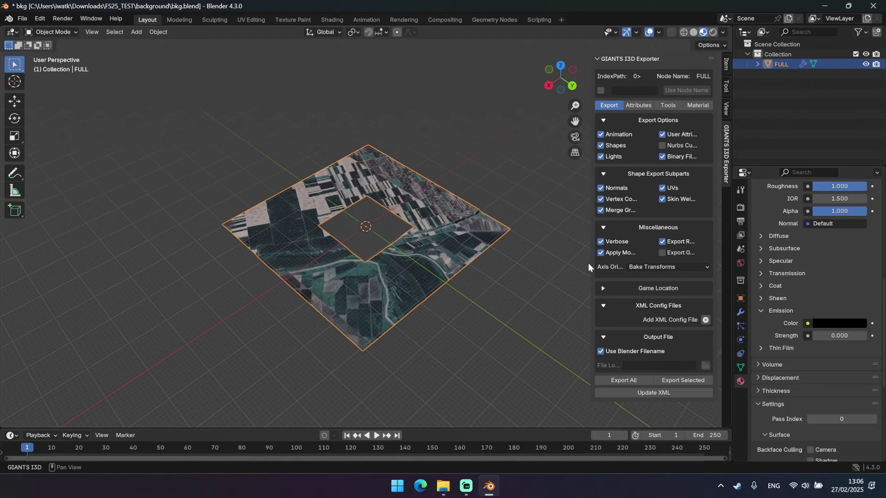
left_click_drag(589, 263, 523, 243)
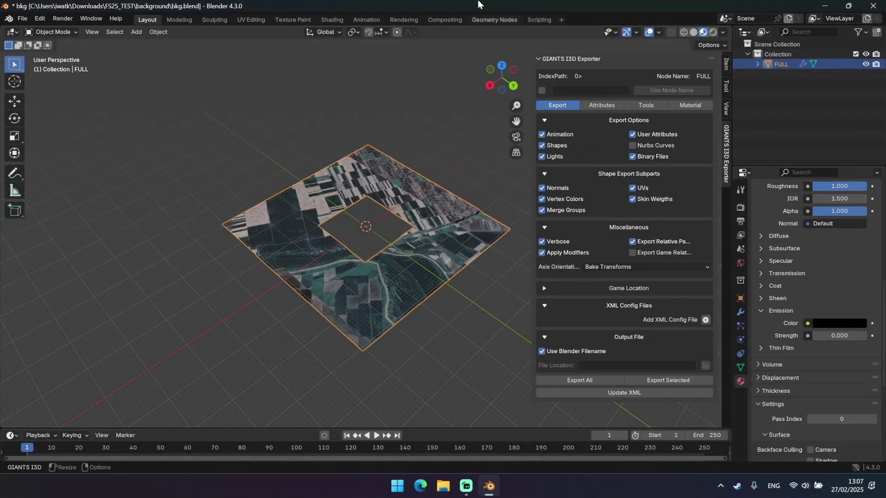
Switch to File Explorer and check the exported bkg.i3d and bkg.i3d.shapes files in Downloads\FS25_TEST\background
left_click(444, 487)
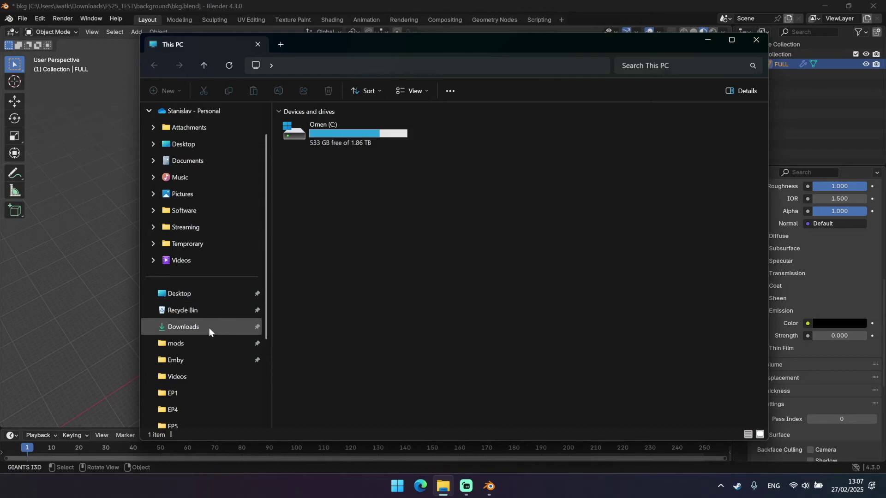
left_click(210, 328)
double_click(305, 130)
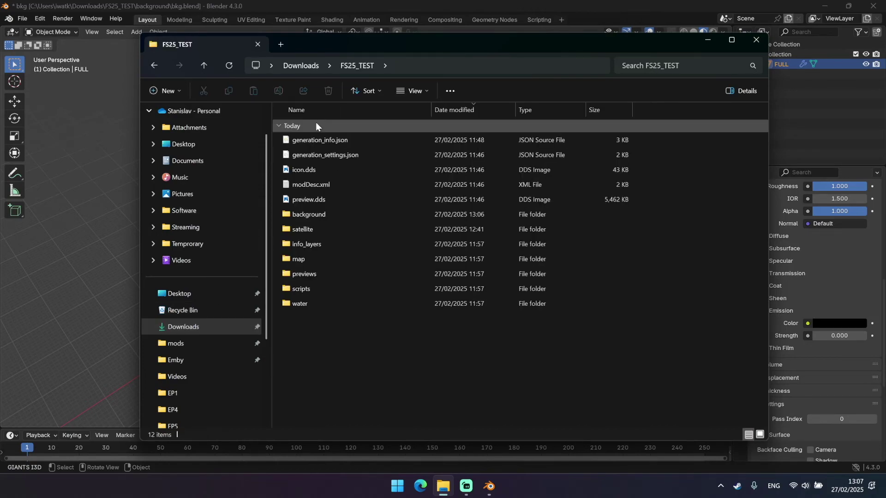
double_click(318, 215)
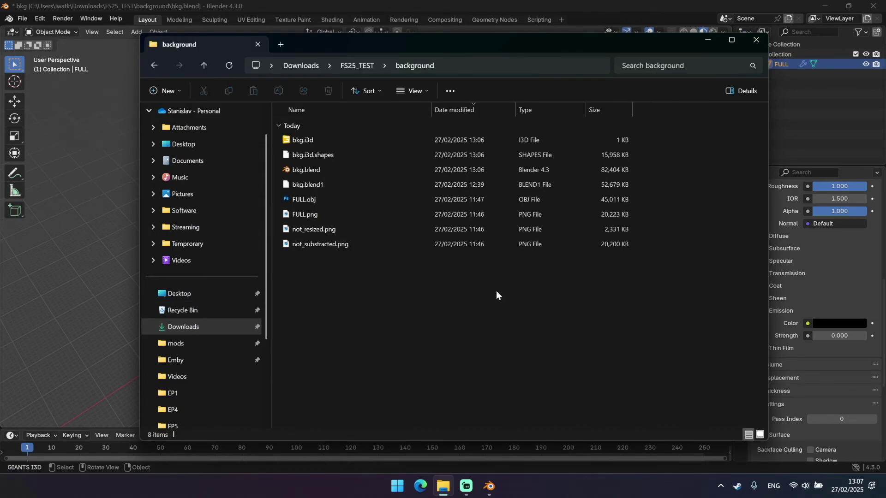
left_click(309, 140)
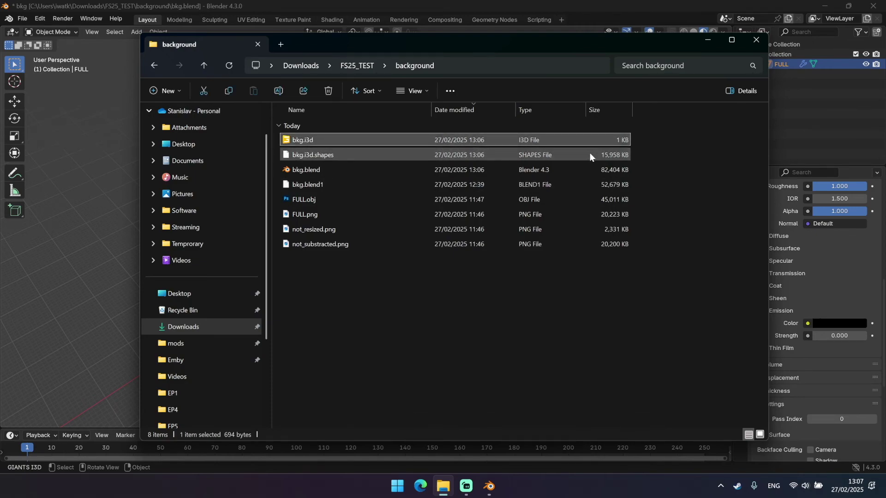
left_click(610, 154)
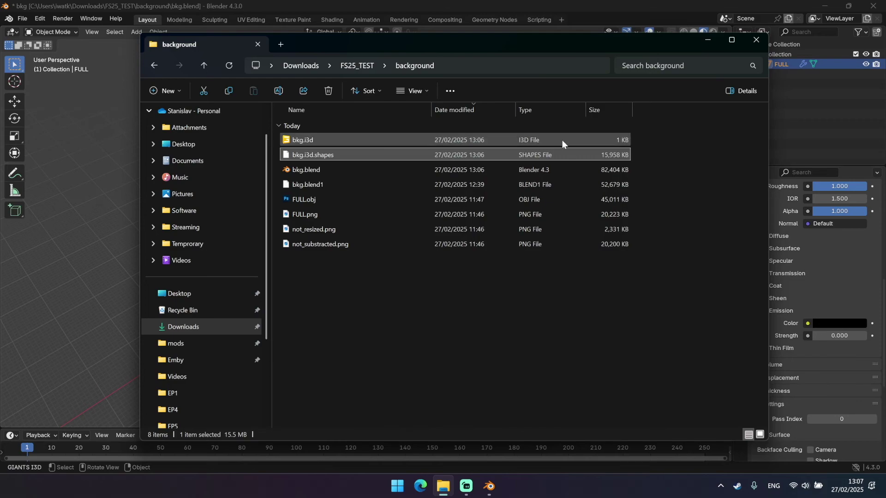
Return to Blender to review the Decimate modifier's ratio on FULL, and switch back to File Explorer
key("alt+Tab")
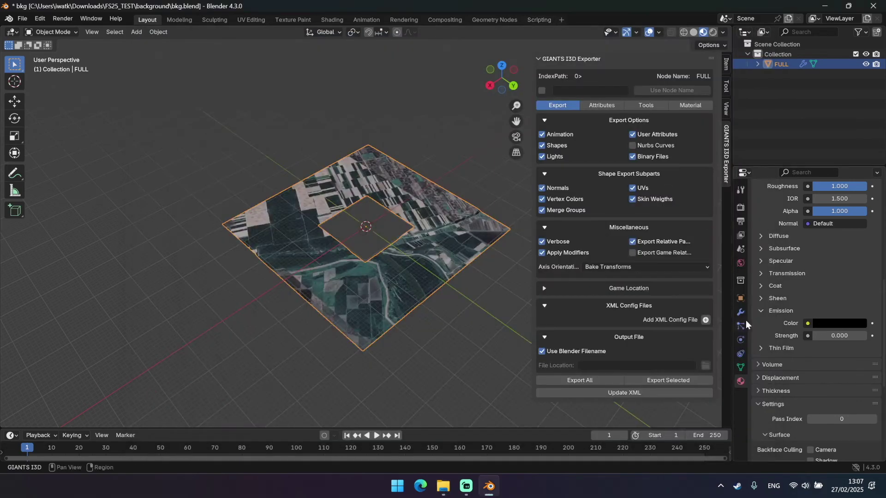
left_click(741, 312)
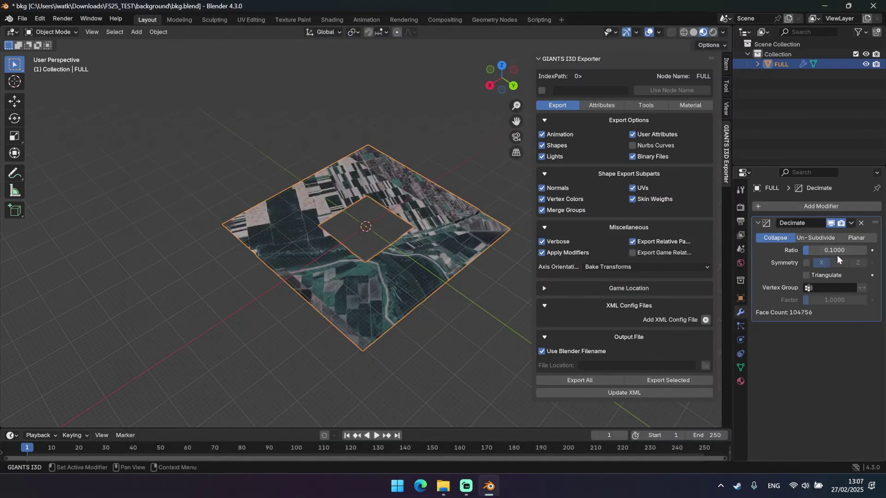
left_click(447, 489)
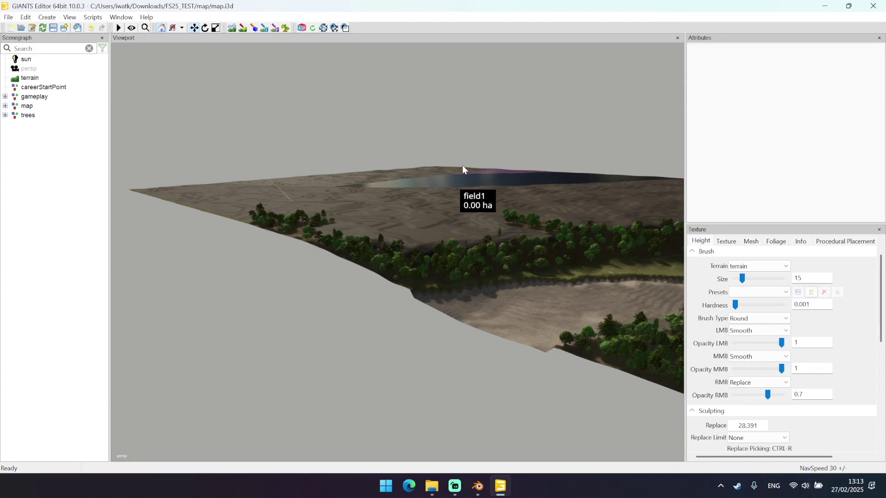
In GIANTS Editor, import the exported background terrain bkg.i3d into the open map.i3d
left_click(15, 19)
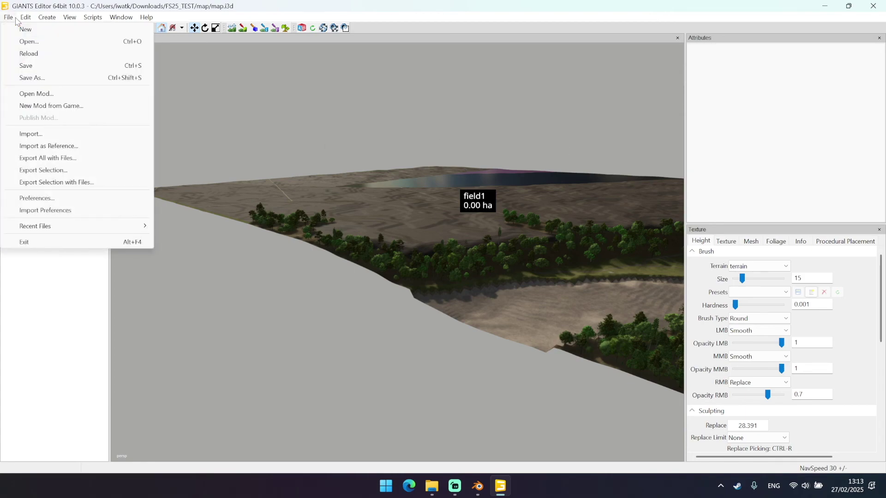
left_click(35, 134)
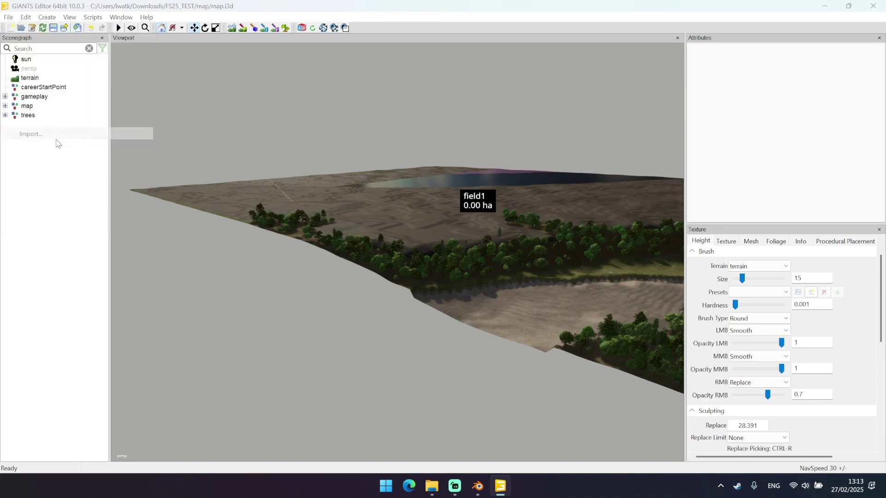
double_click(204, 130)
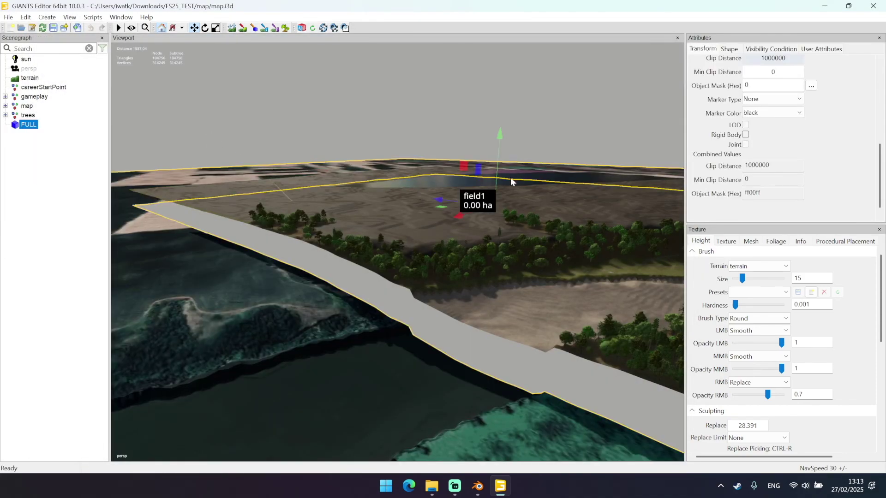
Raise the FULL background terrain to a Translate Y of about 61 so its inner edge meets the map terrain, and view its transform values
left_click_drag(499, 160, 500, 154)
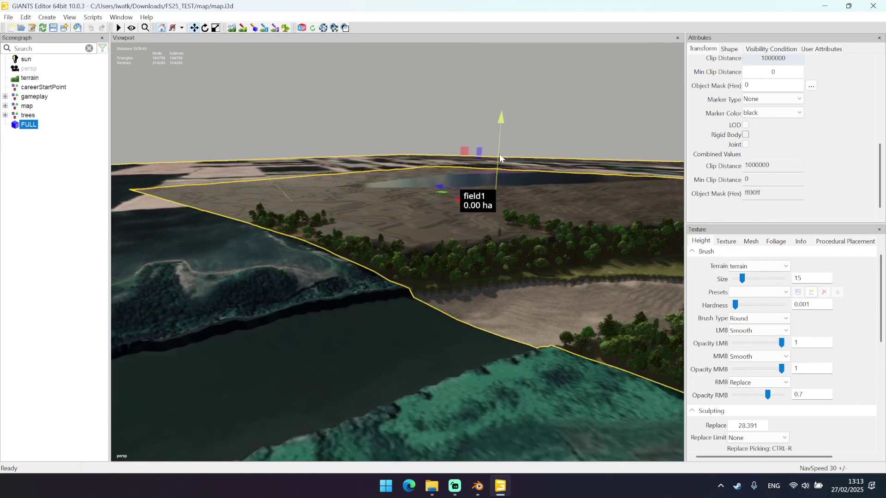
scroll(868, 150, "up", 5)
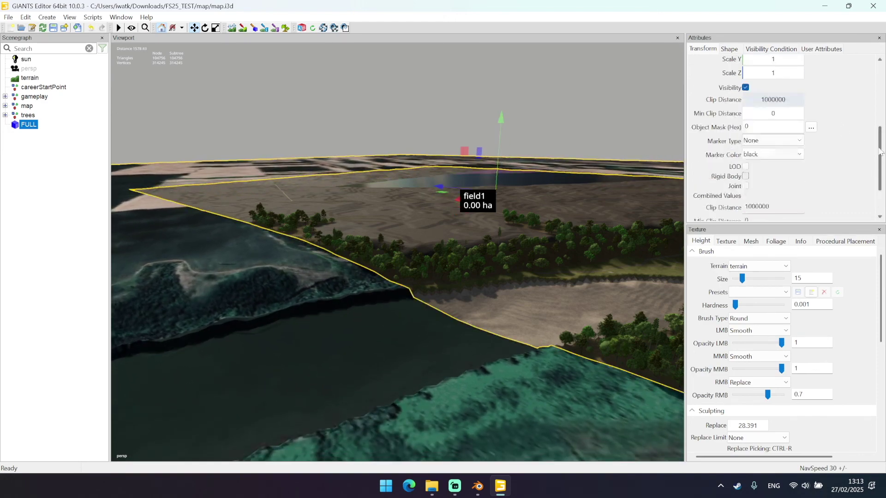
scroll(873, 89, "down", 1)
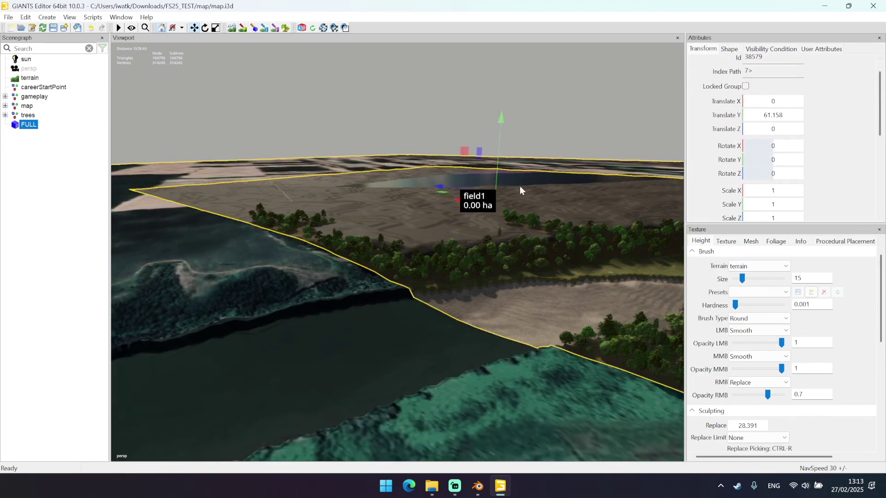